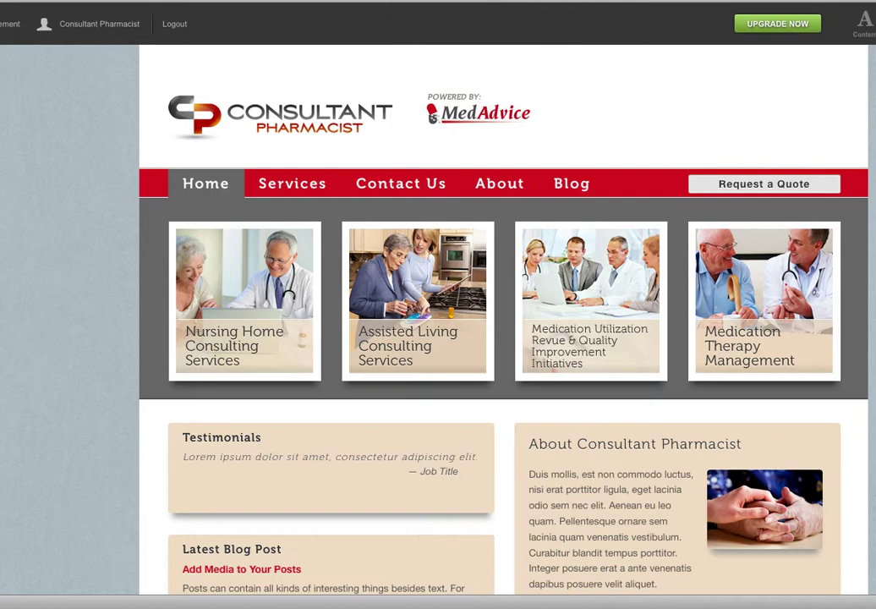
- Log out of the website and sign back in with the stored administrator credentials
{"action": "mouse_move", "coordinate": [875, 176]}
{"action": "left_mouse_down"}
{"action": "mouse_move", "coordinate": [779, 172]}
{"action": "mouse_move", "coordinate": [874, 173]}
{"action": "left_mouse_up"}
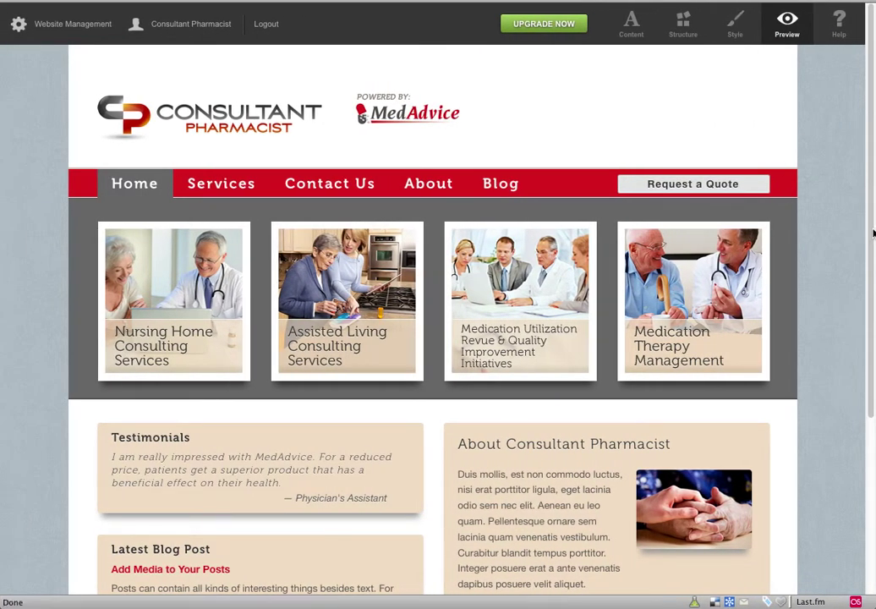
{"action": "scroll", "coordinate": [836, 234], "scroll_direction": "down", "scroll_amount": 2}
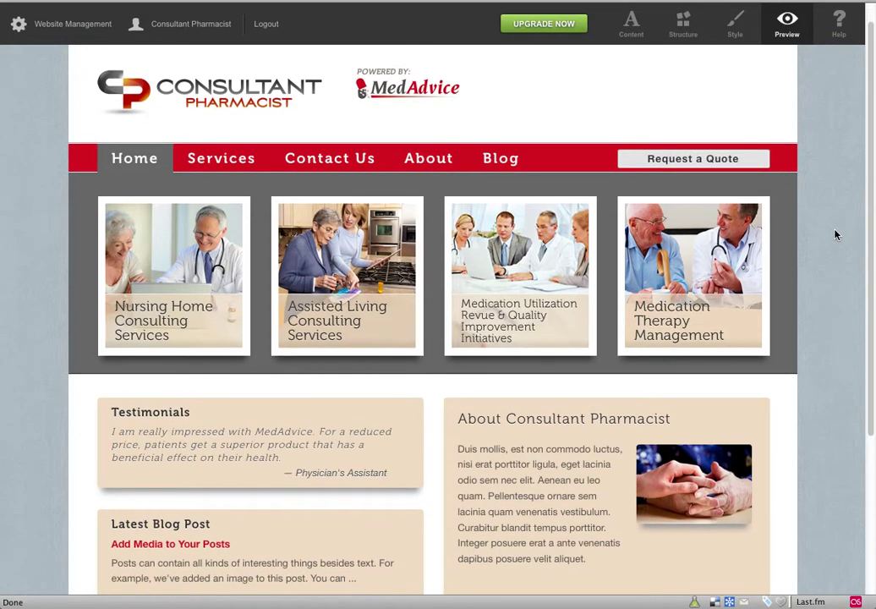
{"action": "scroll", "coordinate": [836, 234], "scroll_direction": "up", "scroll_amount": 2}
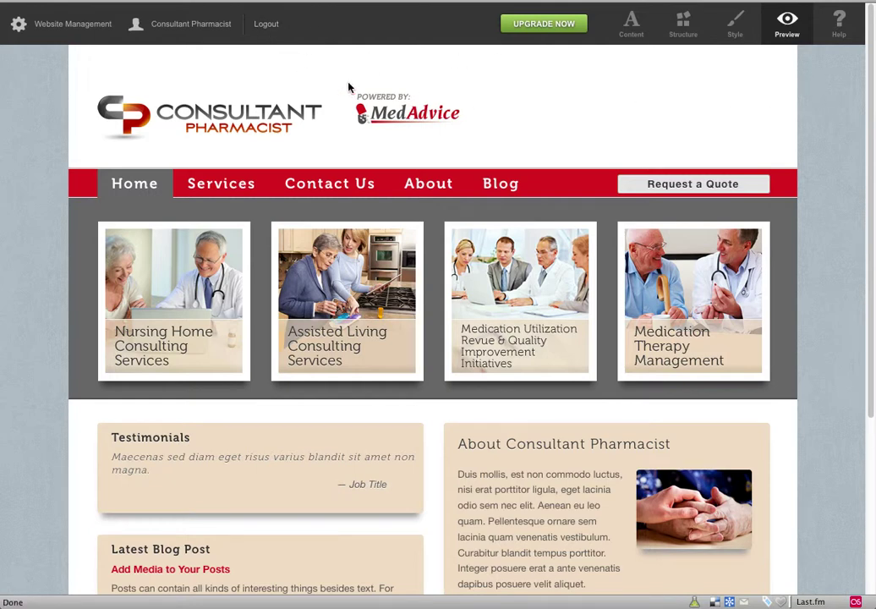
{"action": "left_click", "coordinate": [267, 30]}
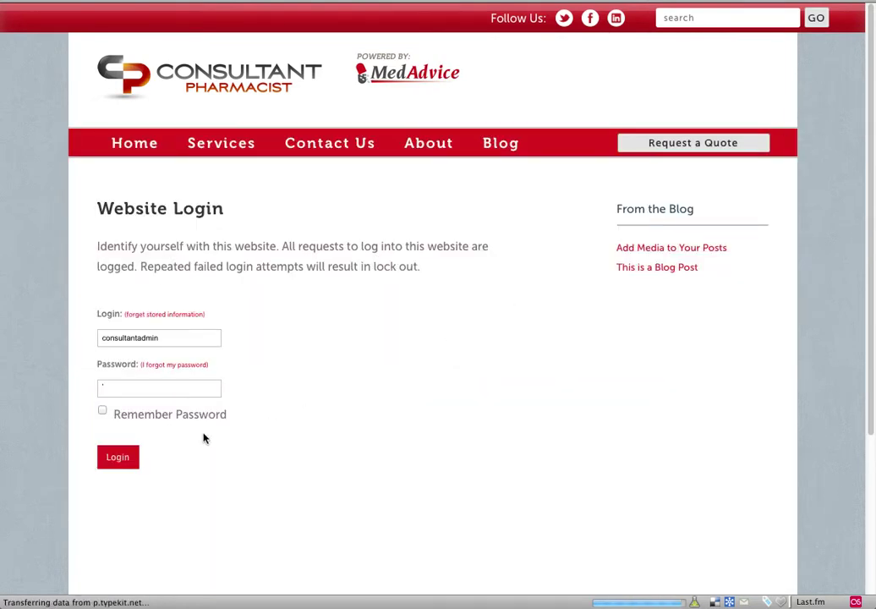
{"action": "left_click", "coordinate": [113, 463]}
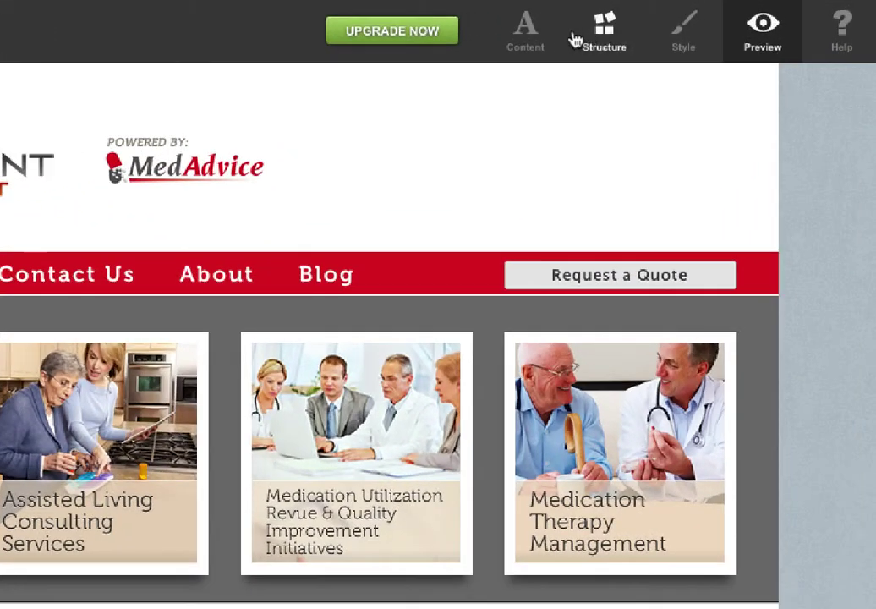
- Check the configuration of the Request a Quote section in structure editing mode, and close it without saving
{"action": "left_click", "coordinate": [685, 26]}
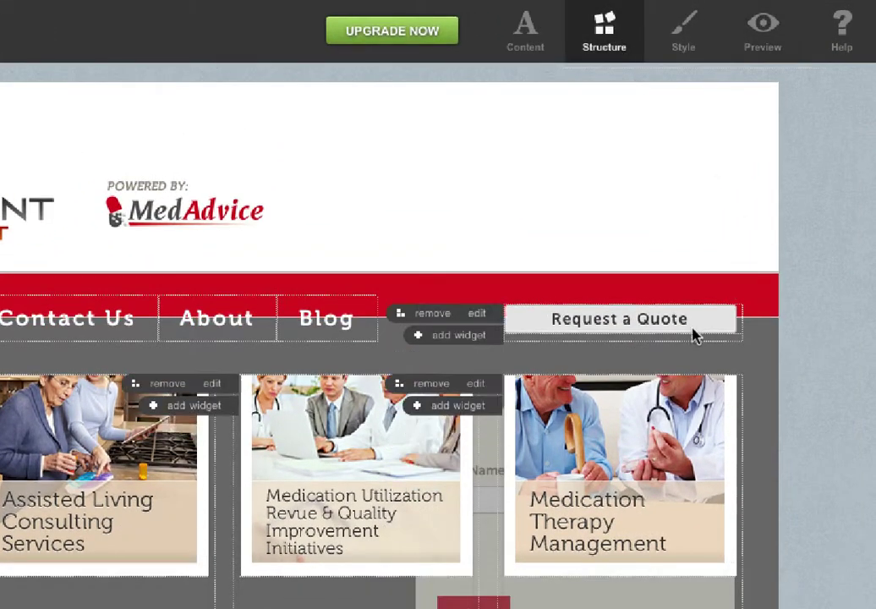
{"action": "mouse_move", "coordinate": [689, 334]}
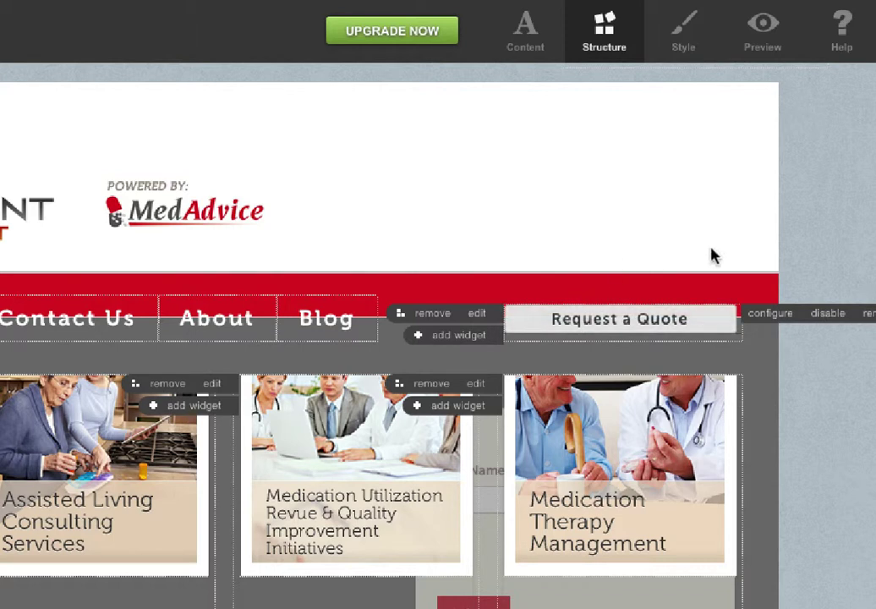
{"action": "left_click", "coordinate": [479, 314]}
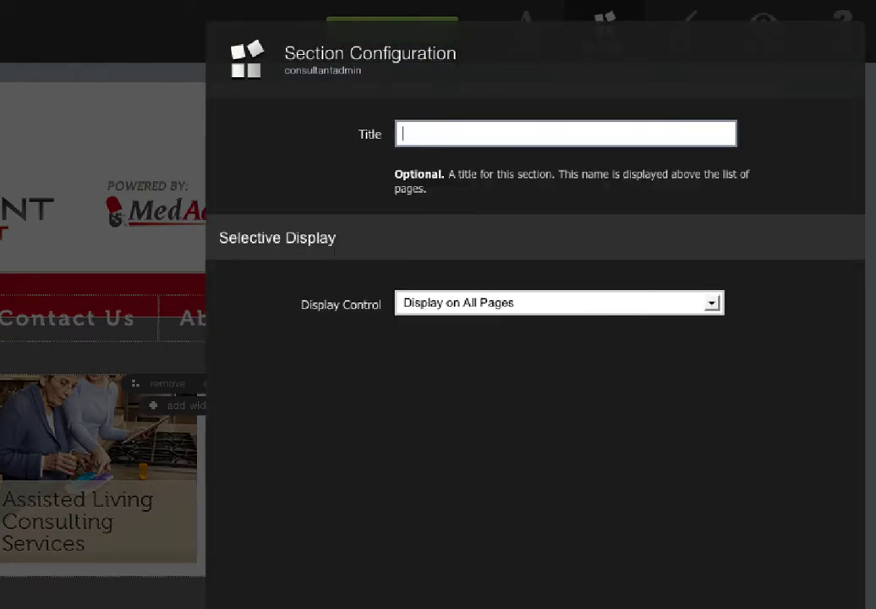
{"action": "key", "text": "Escape"}
- View the HTML of the Request a Quote button widget in content editing mode, and cancel out of the editor
{"action": "left_click", "coordinate": [522, 29]}
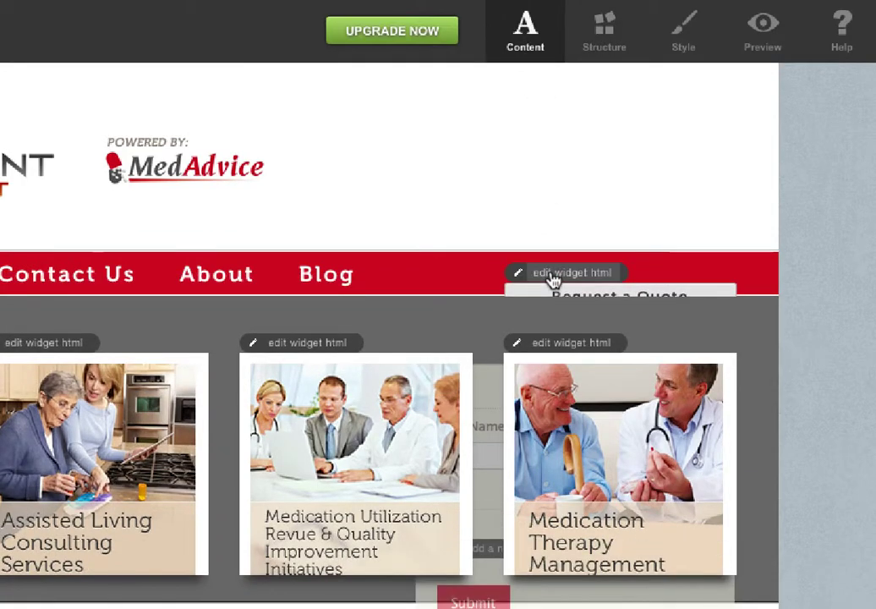
{"action": "left_click", "coordinate": [551, 278]}
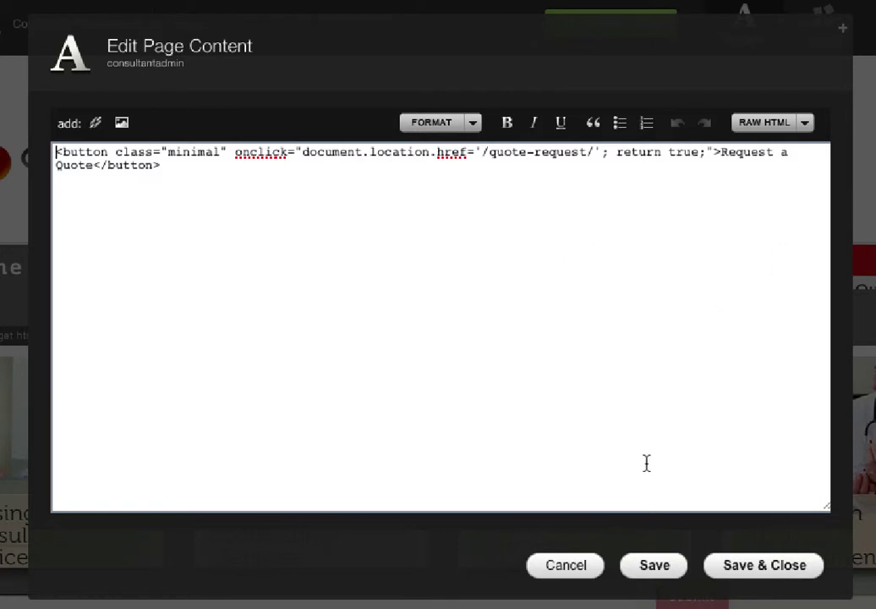
{"action": "left_click", "coordinate": [566, 568]}
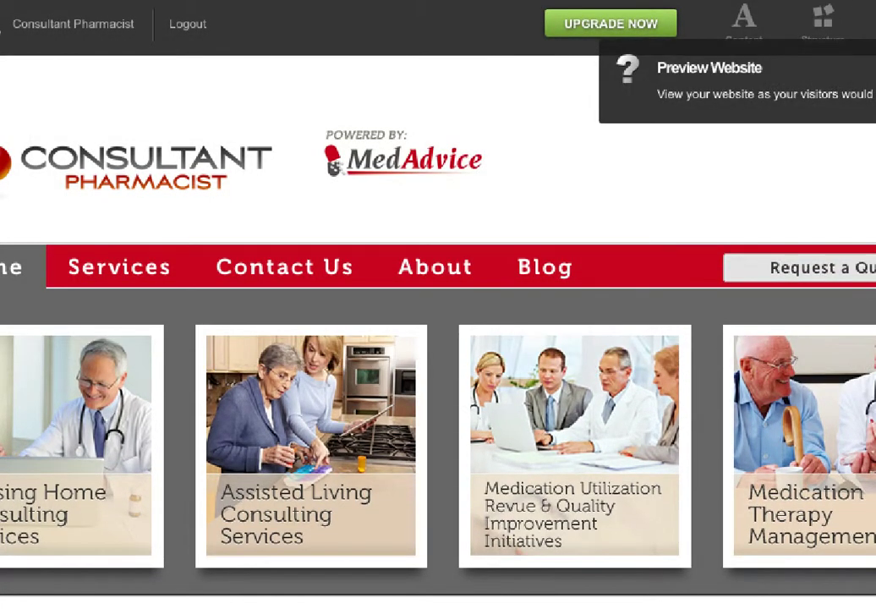
- Look over the home page's editable widgets in content editing mode, and return to the website preview
{"action": "left_click", "coordinate": [744, 18]}
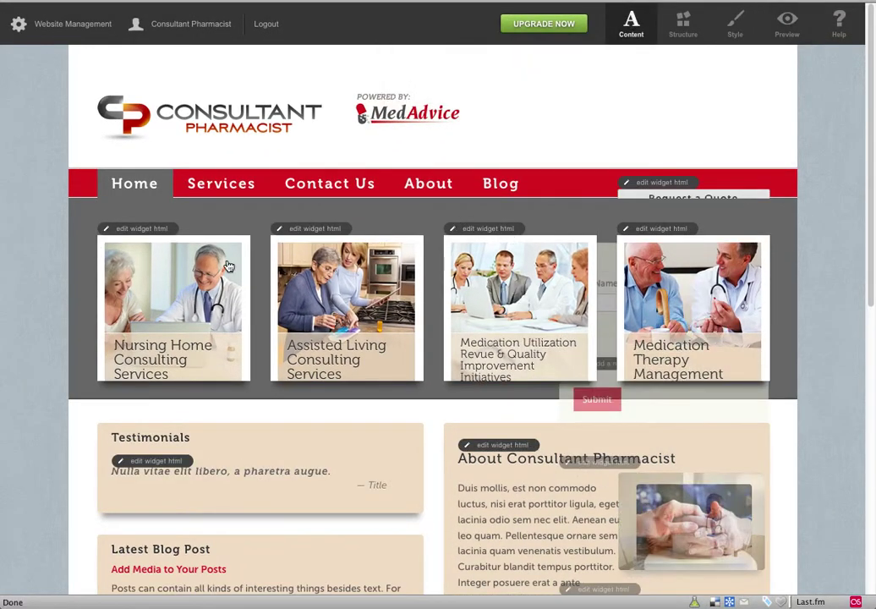
{"action": "left_click", "coordinate": [157, 251]}
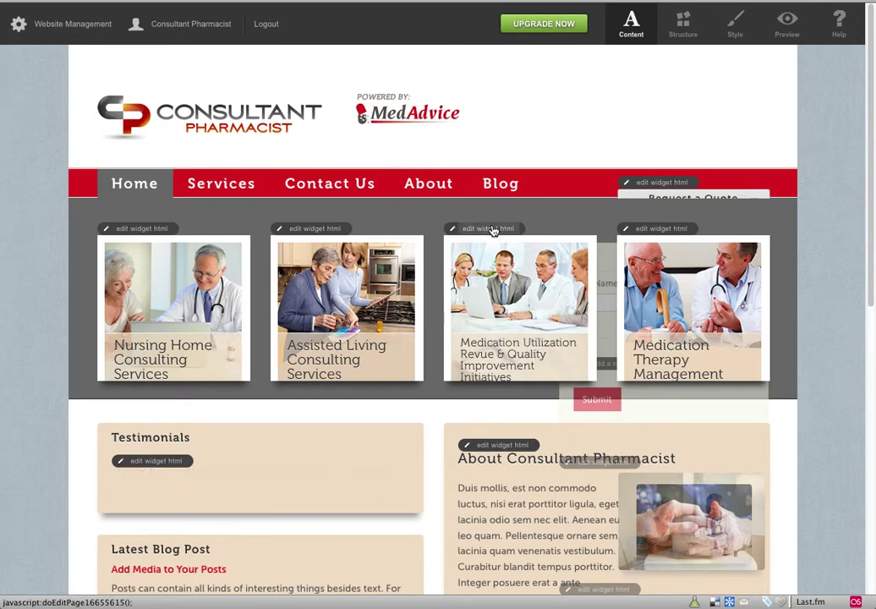
{"action": "left_click", "coordinate": [794, 28]}
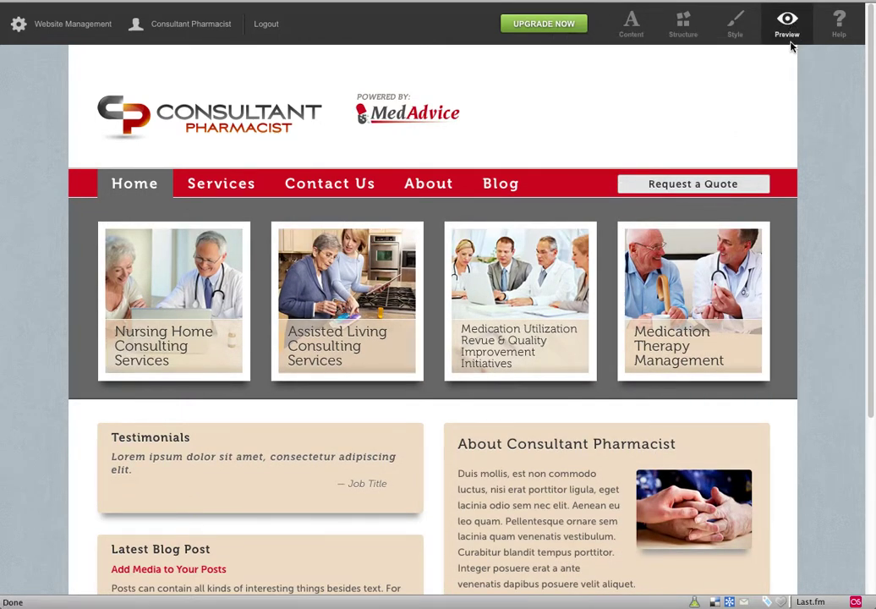
- Open the Testimonials widget's HTML in content editing mode and copy all of its code
{"action": "left_click", "coordinate": [632, 24]}
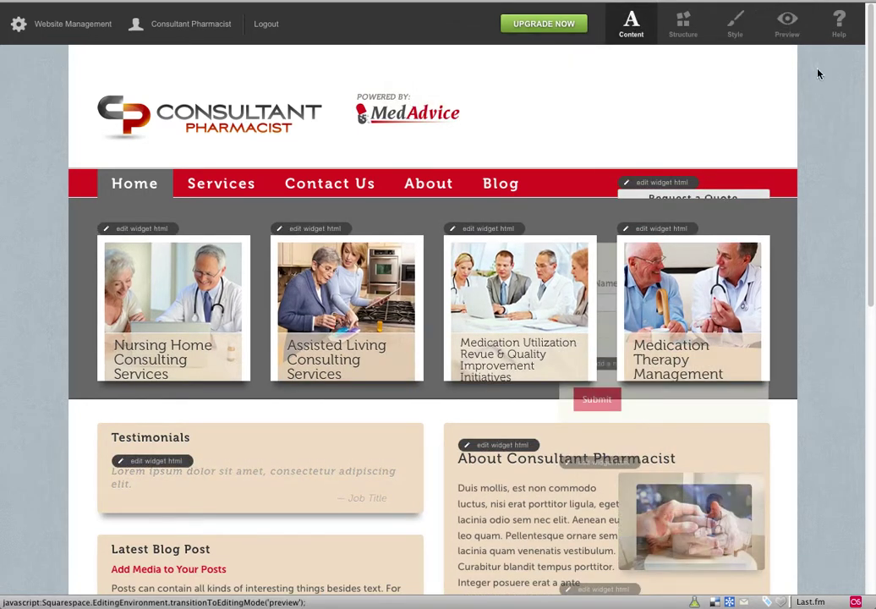
{"action": "scroll", "coordinate": [825, 174], "scroll_direction": "down", "scroll_amount": 3}
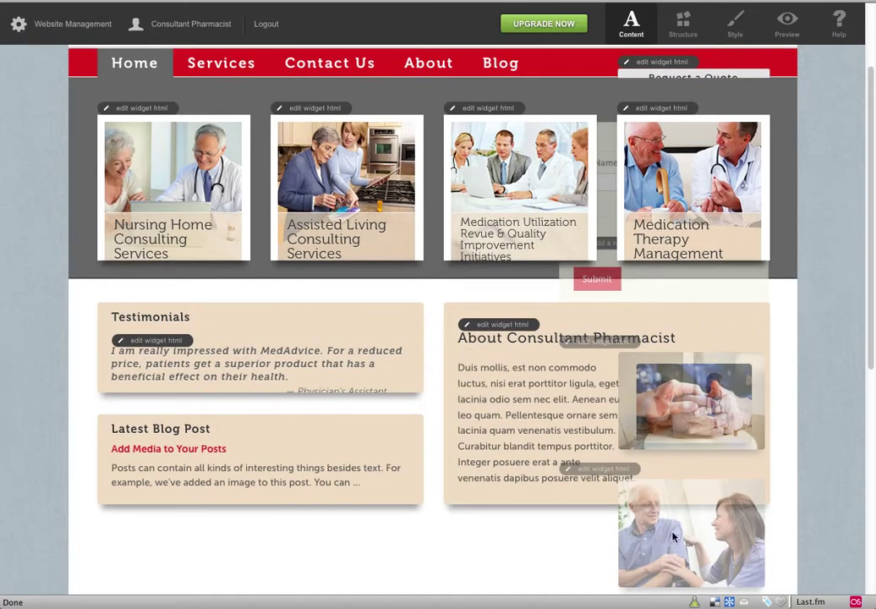
{"action": "scroll", "coordinate": [822, 483], "scroll_direction": "down", "scroll_amount": 3}
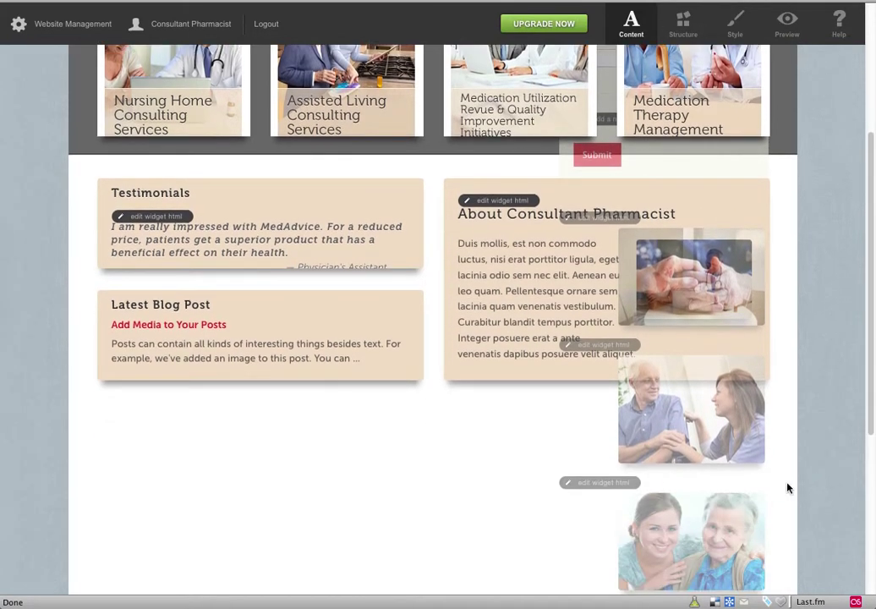
{"action": "scroll", "coordinate": [743, 479], "scroll_direction": "down", "scroll_amount": 5}
{"action": "scroll", "coordinate": [743, 480], "scroll_direction": "up", "scroll_amount": 7}
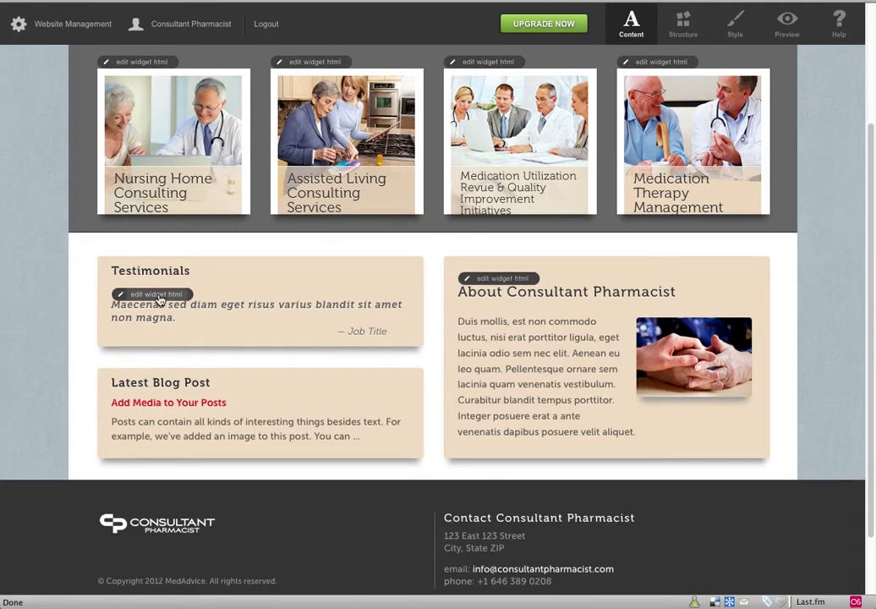
{"action": "left_click", "coordinate": [161, 296]}
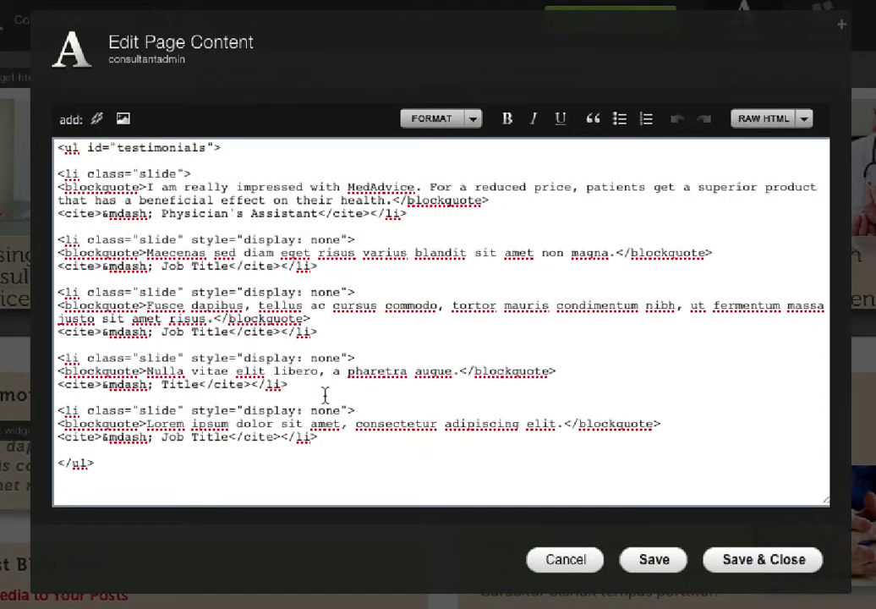
{"action": "left_click", "coordinate": [615, 316]}
{"action": "key", "text": "ctrl+a"}
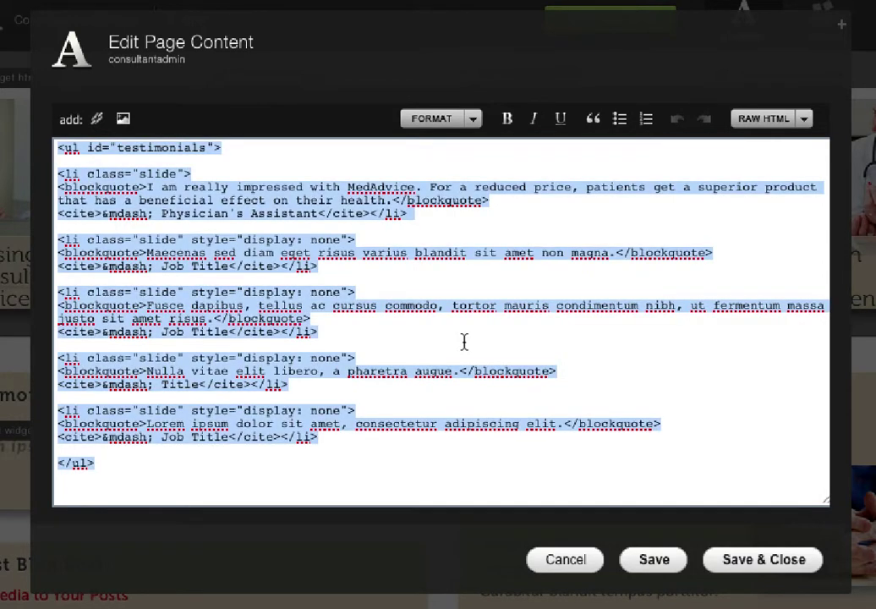
{"action": "right_click", "coordinate": [410, 314]}
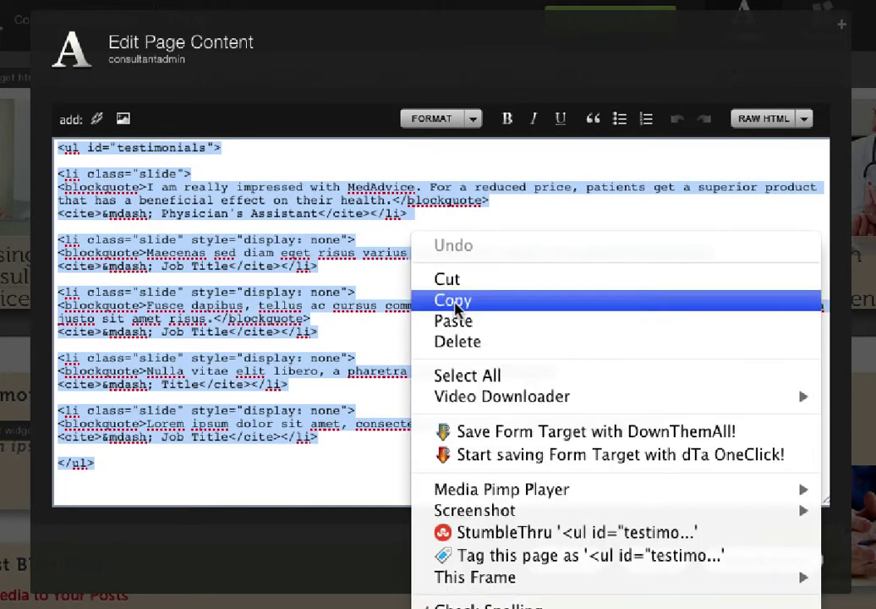
{"action": "left_click", "coordinate": [456, 305]}
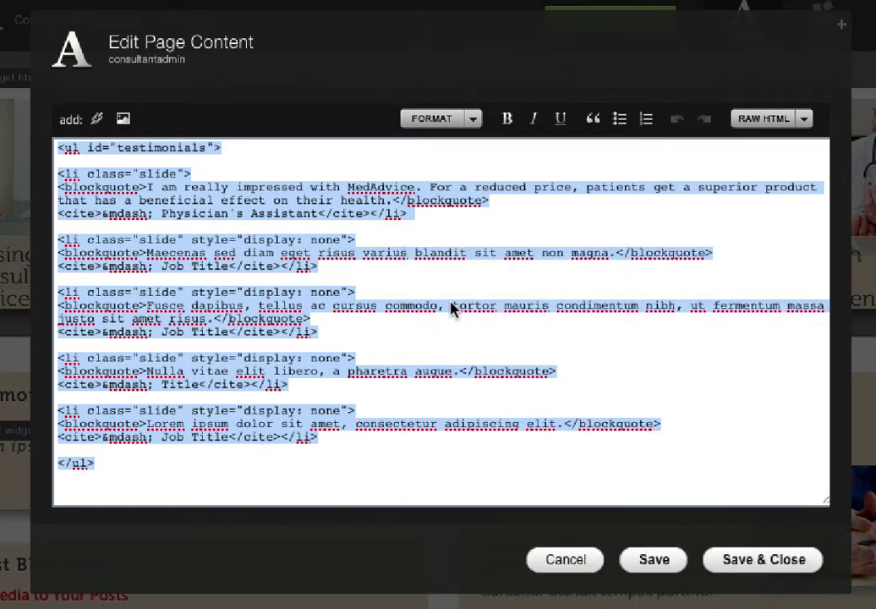
{"action": "left_click", "coordinate": [408, 325]}
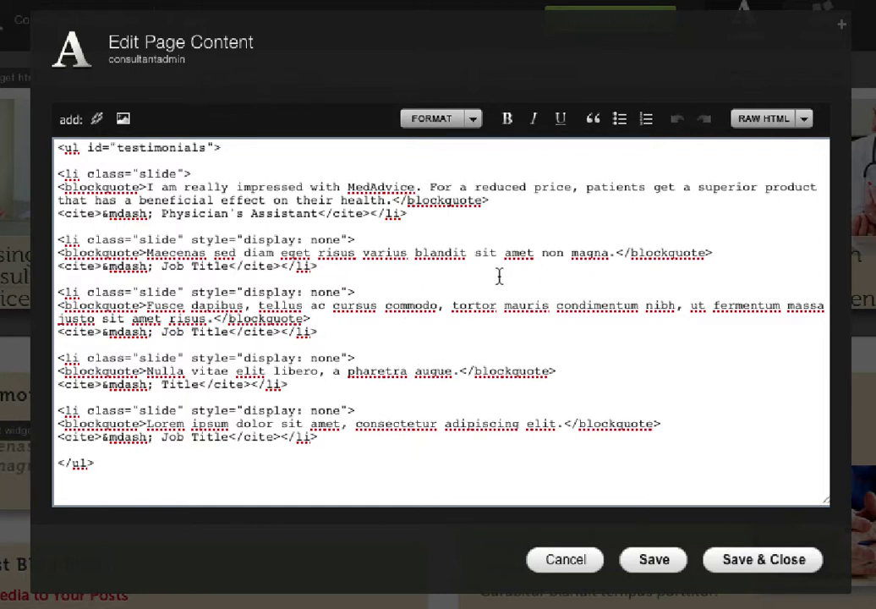
{"action": "left_click", "coordinate": [544, 276]}
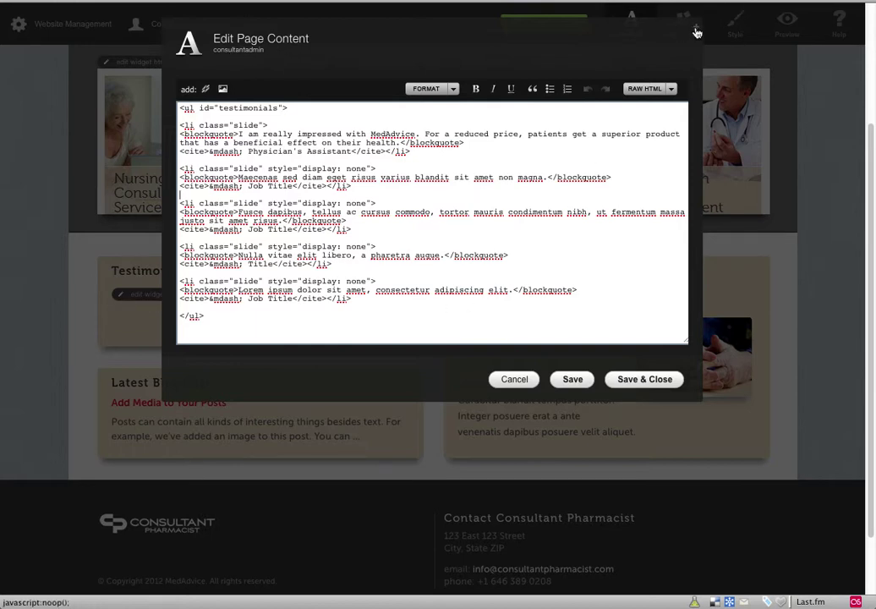
- Enlarge the HTML editor and highlight the quote text of the second testimonial
{"action": "left_click", "coordinate": [697, 32]}
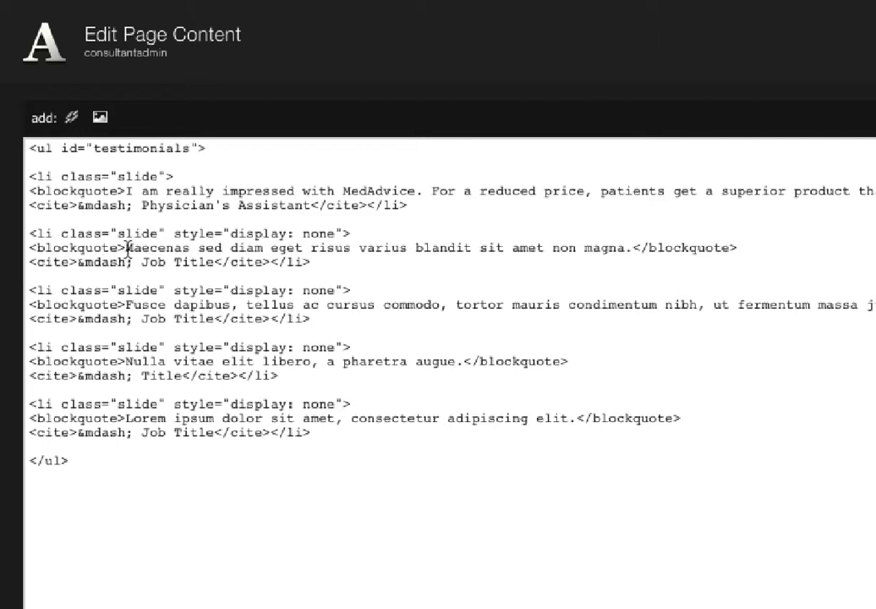
{"action": "left_click_drag", "start_coordinate": [127, 247], "coordinate": [633, 246]}
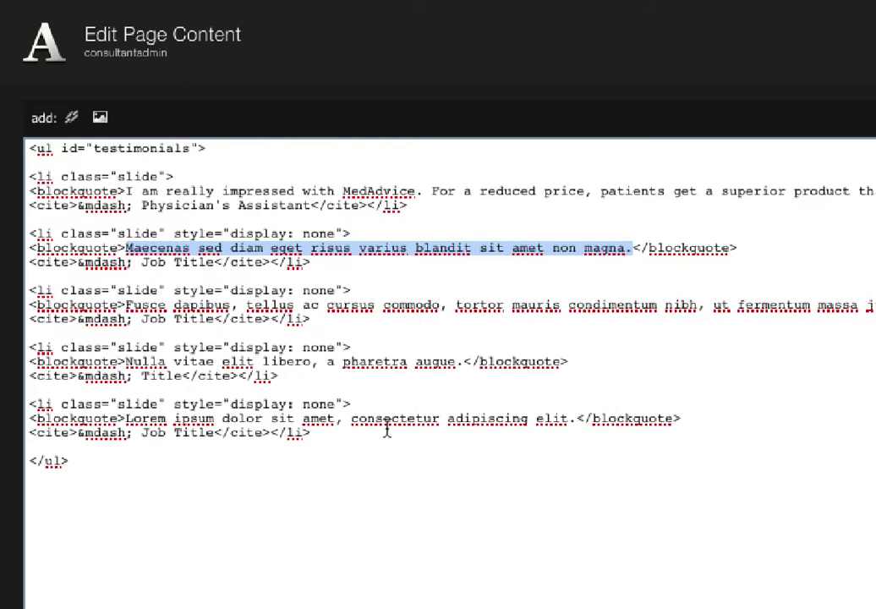
{"action": "left_click", "coordinate": [371, 404]}
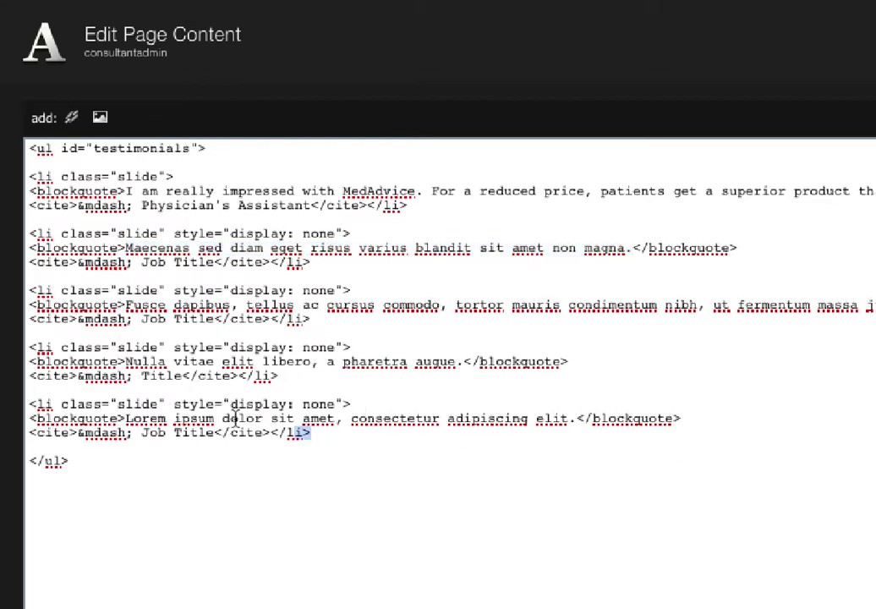
- Duplicate the last testimonial's complete list item below itself, separated by a blank line, before the closing ul tag
{"action": "left_click_drag", "start_coordinate": [311, 433], "coordinate": [26, 406]}
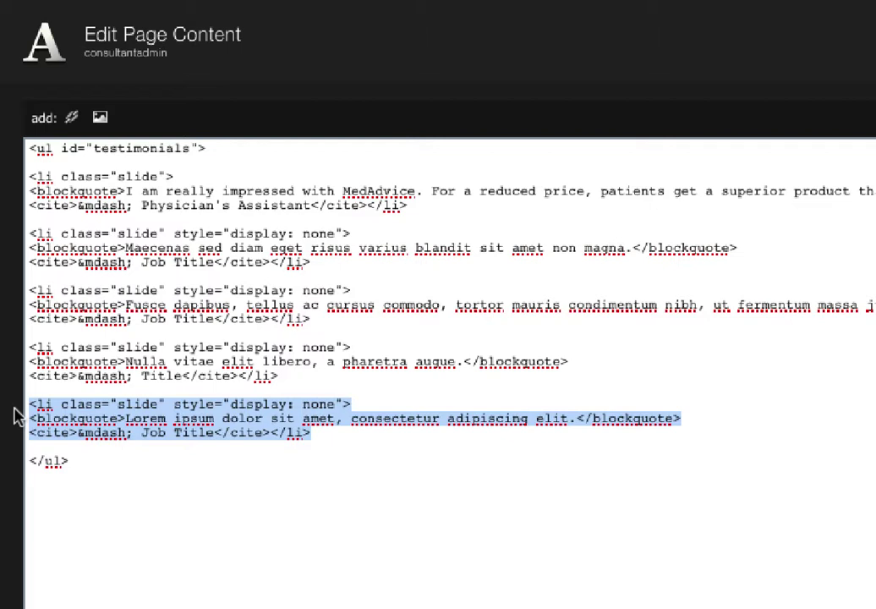
{"action": "left_click", "coordinate": [262, 443]}
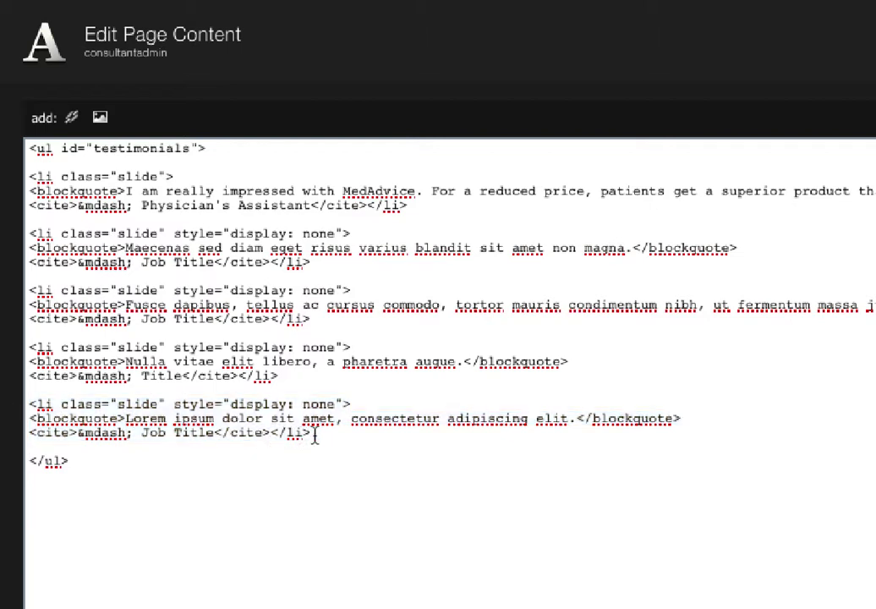
{"action": "left_click_drag", "start_coordinate": [311, 433], "coordinate": [31, 404]}
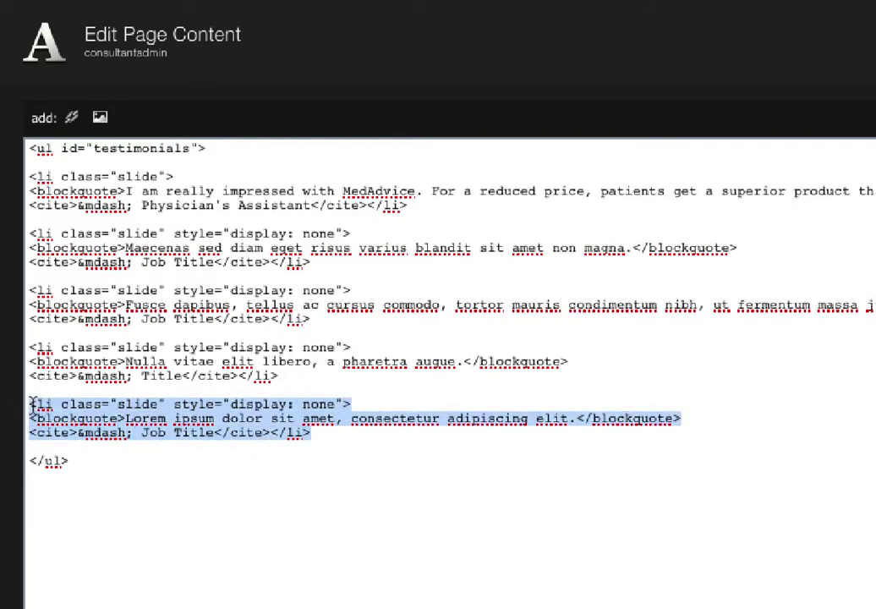
{"action": "left_click", "coordinate": [355, 431]}
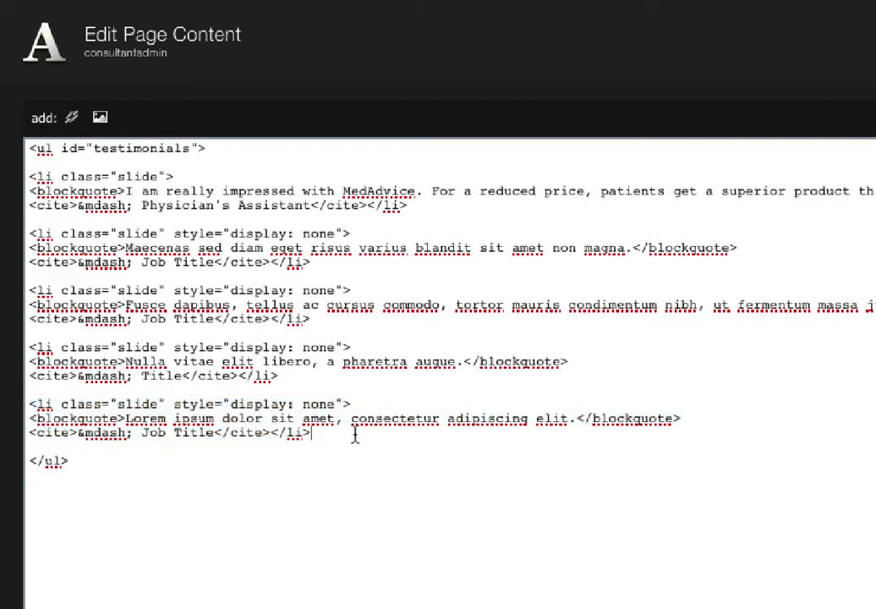
{"action": "key", "text": "Return"}
{"action": "key", "text": "Return"}
{"action": "key", "text": "ctrl+v"}
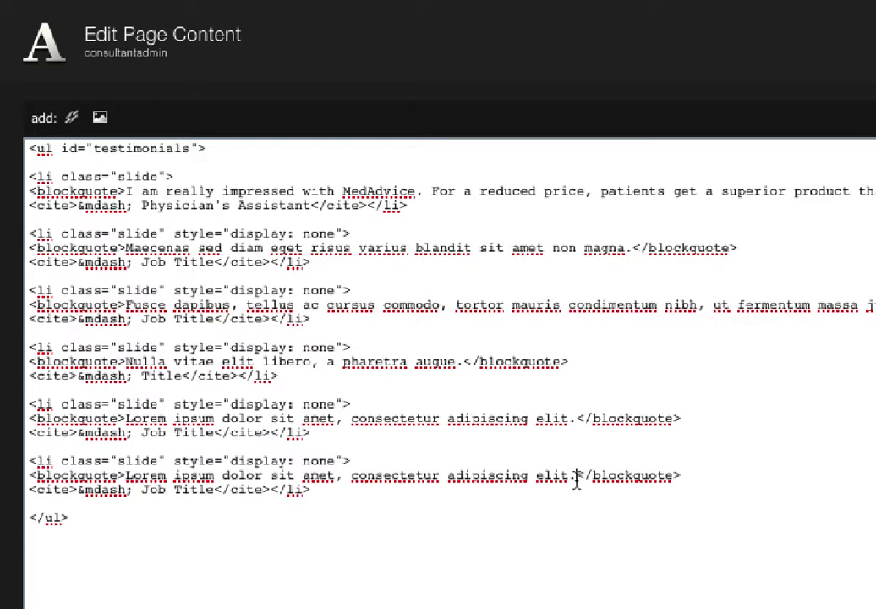
- Replace the last testimonial's quote with "Donec id elit non mi porta gravida at eget metus." and change its citation to "Another Job Title"
{"action": "left_click_drag", "start_coordinate": [578, 475], "coordinate": [123, 479]}
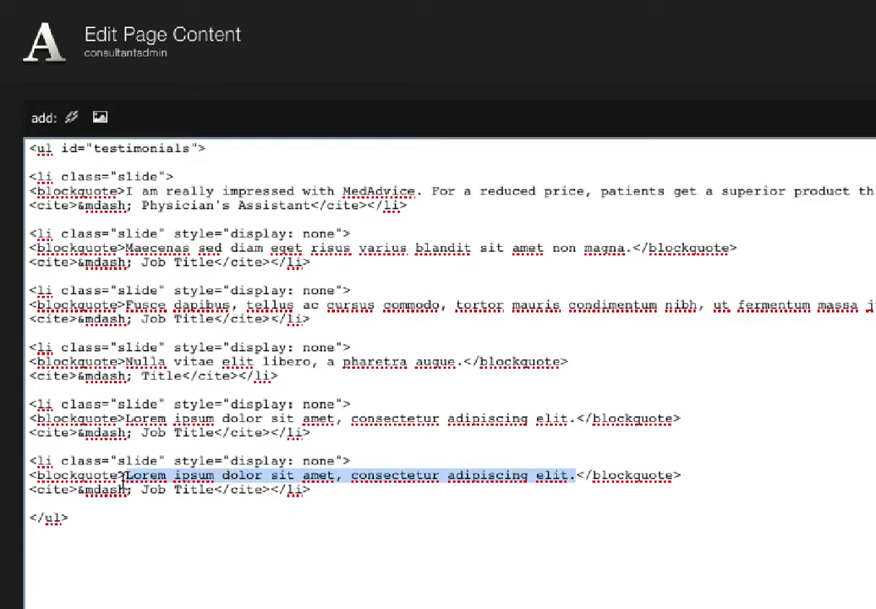
{"action": "key", "text": "ctrl+v"}
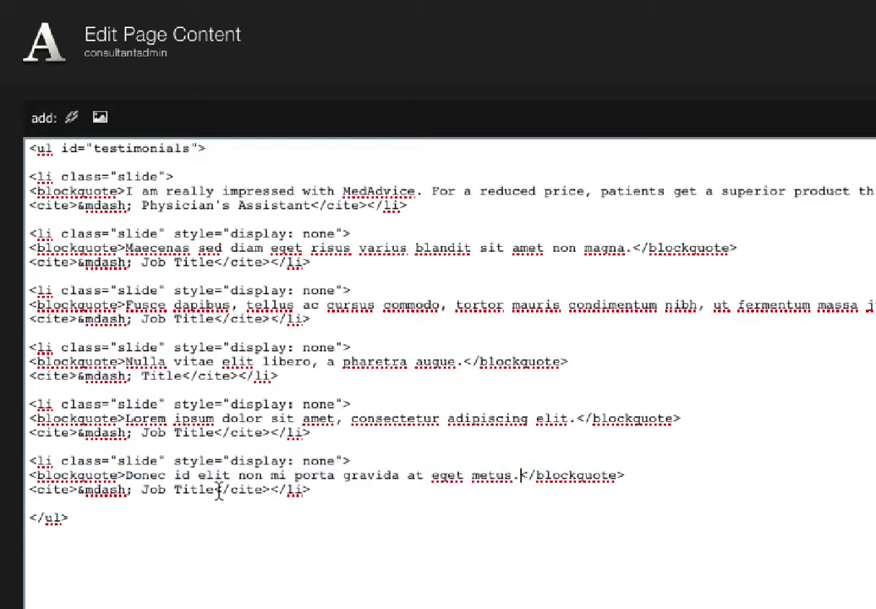
{"action": "left_click_drag", "start_coordinate": [216, 490], "coordinate": [145, 494]}
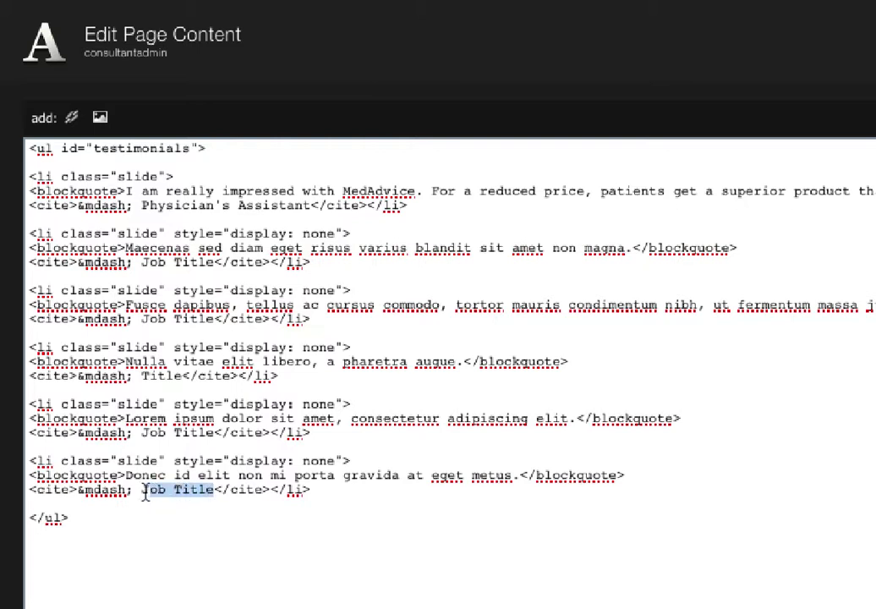
{"action": "left_click", "coordinate": [144, 491]}
{"action": "type", "text": "Anoth"}
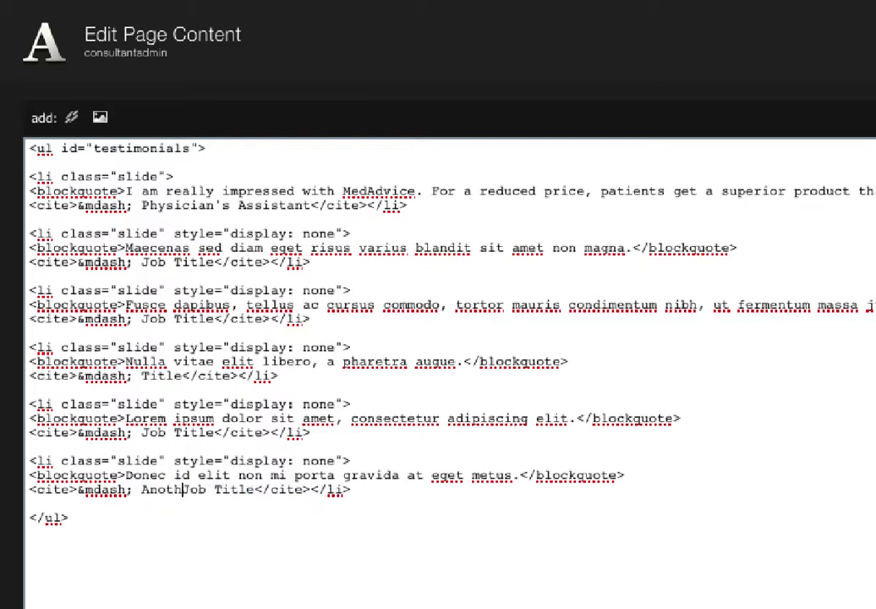
{"action": "type", "text": "er"}
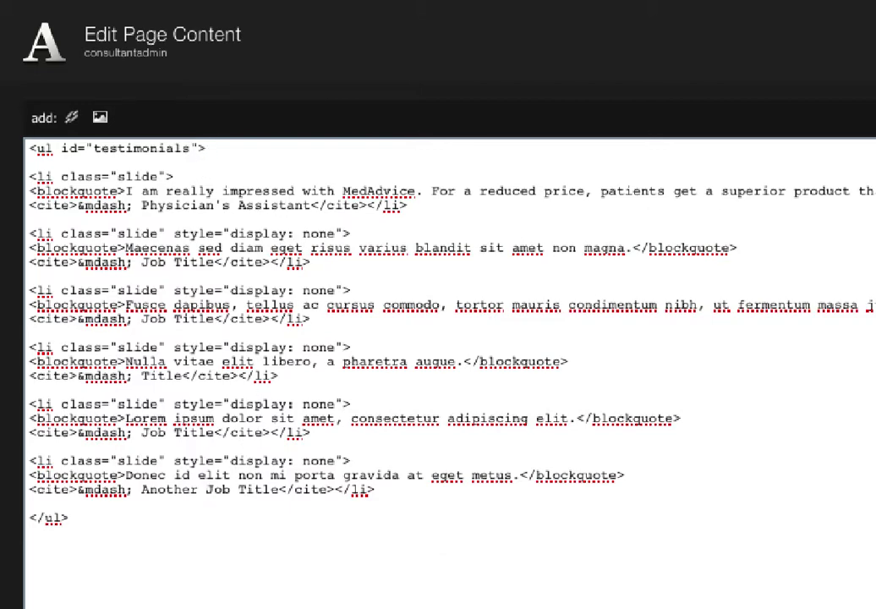
- Save and close the Testimonials widget's HTML, and show the home page in preview mode
{"action": "left_click", "coordinate": [818, 570]}
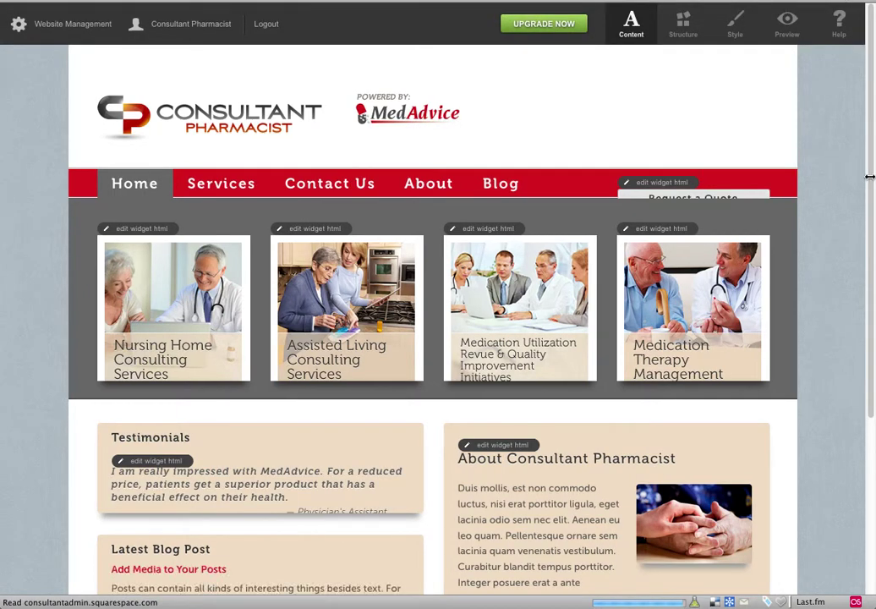
{"action": "scroll", "coordinate": [858, 208], "scroll_direction": "down", "scroll_amount": 1}
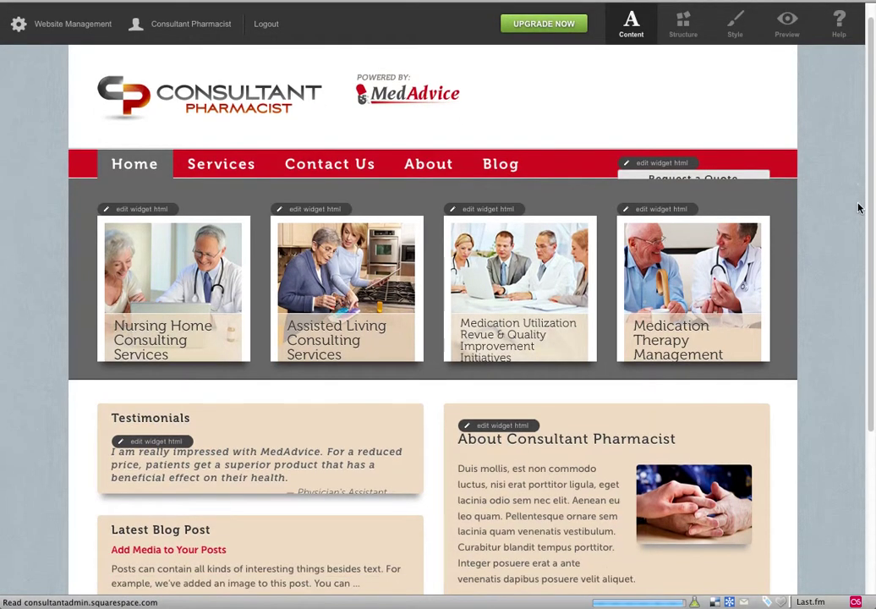
{"action": "left_click", "coordinate": [787, 27]}
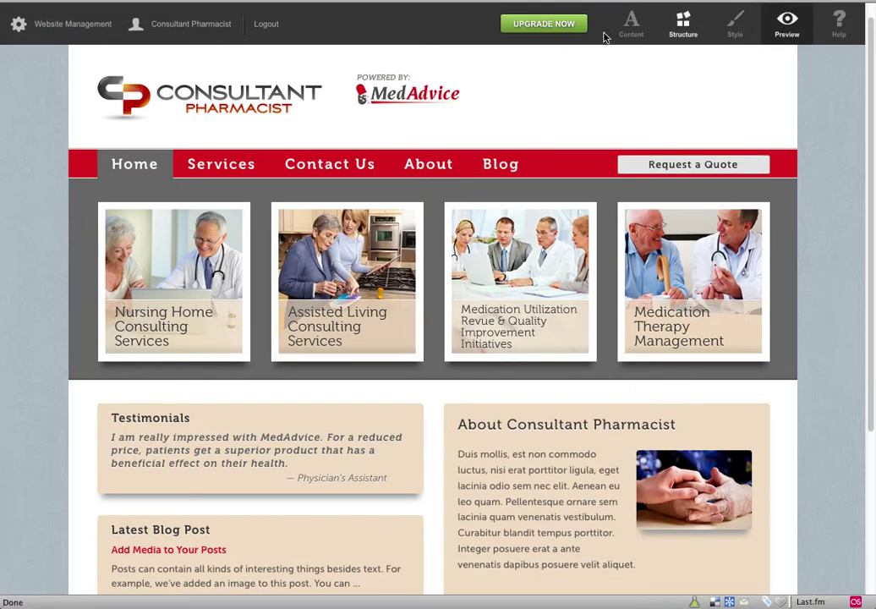
- Return to content editing mode and open the About Consultant Pharmacist widget for editing
{"action": "left_click", "coordinate": [631, 25]}
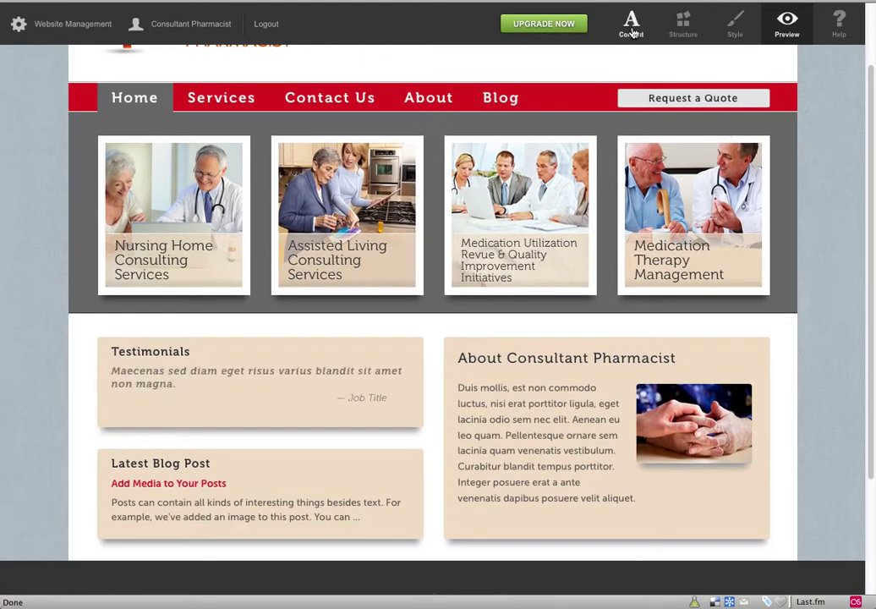
{"action": "left_click", "coordinate": [630, 25]}
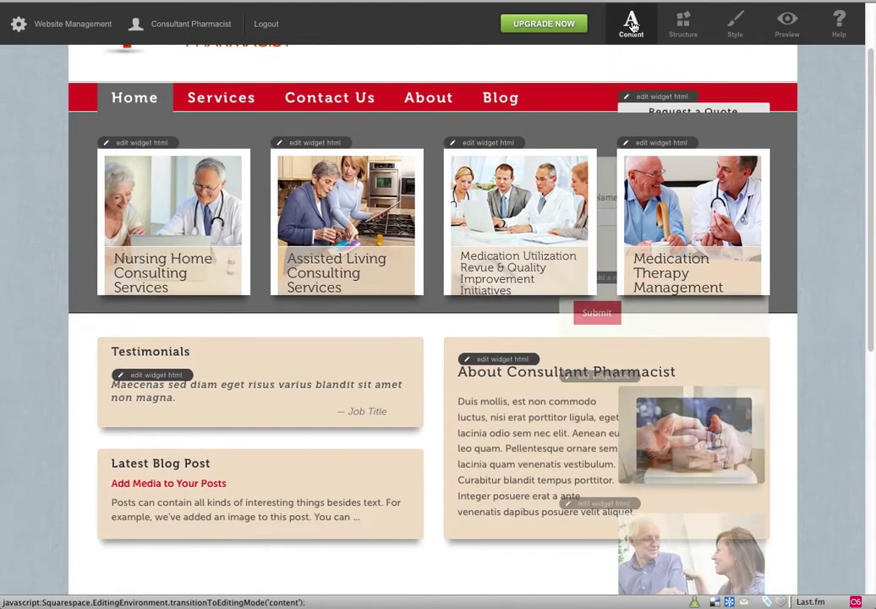
{"action": "left_click", "coordinate": [480, 362]}
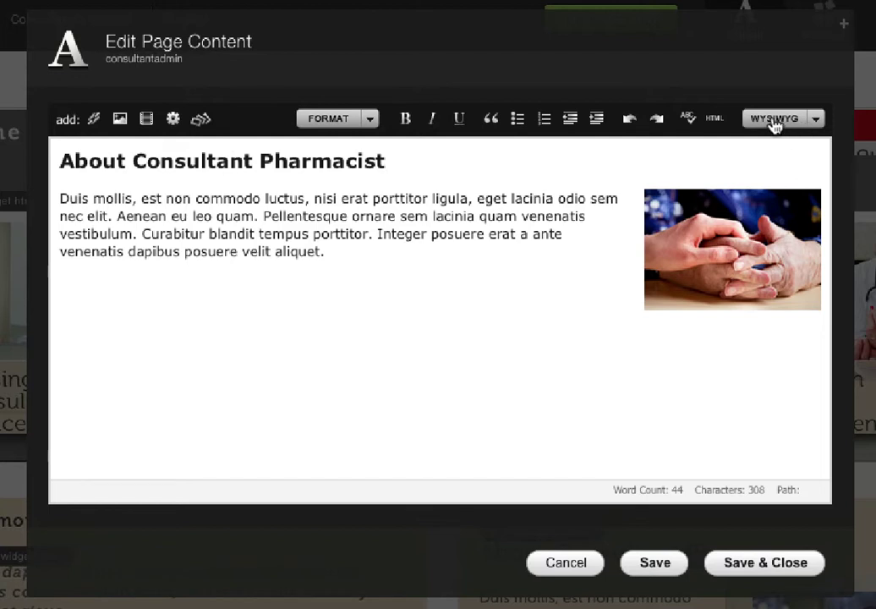
- Examine the About widget's heading and paragraph in the visual editor, and compare them with the HTML source
{"action": "left_click", "coordinate": [357, 230]}
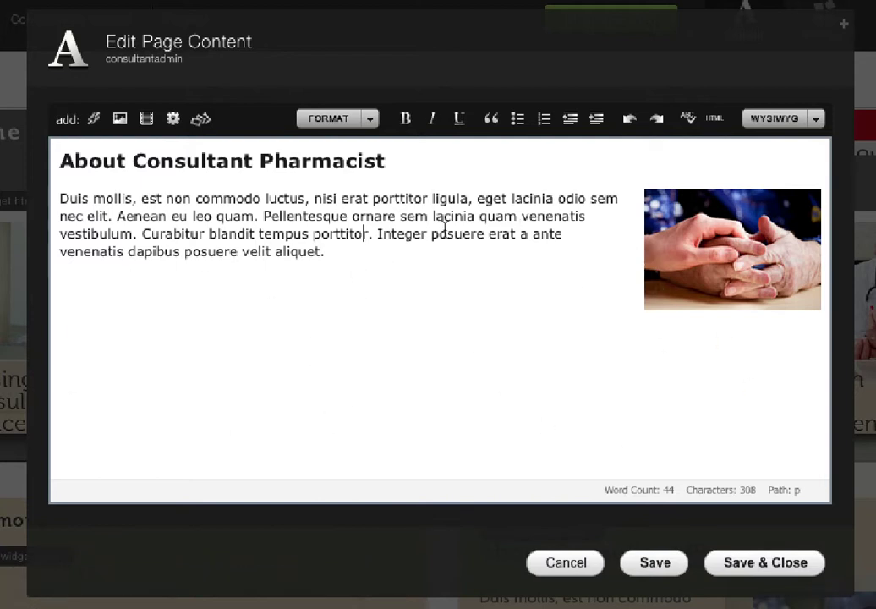
{"action": "left_click", "coordinate": [262, 162]}
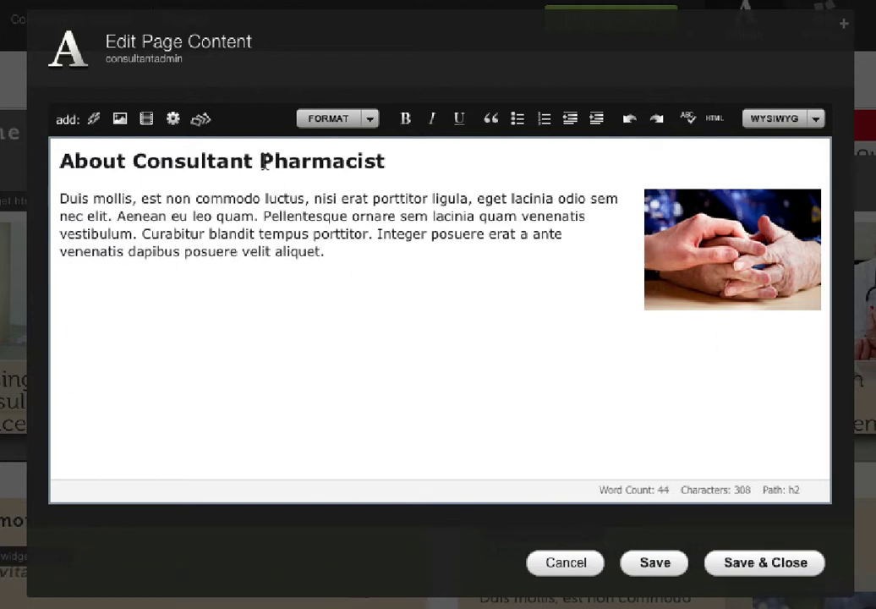
{"action": "double_click", "coordinate": [263, 163]}
{"action": "left_click", "coordinate": [302, 162]}
{"action": "left_click", "coordinate": [713, 122]}
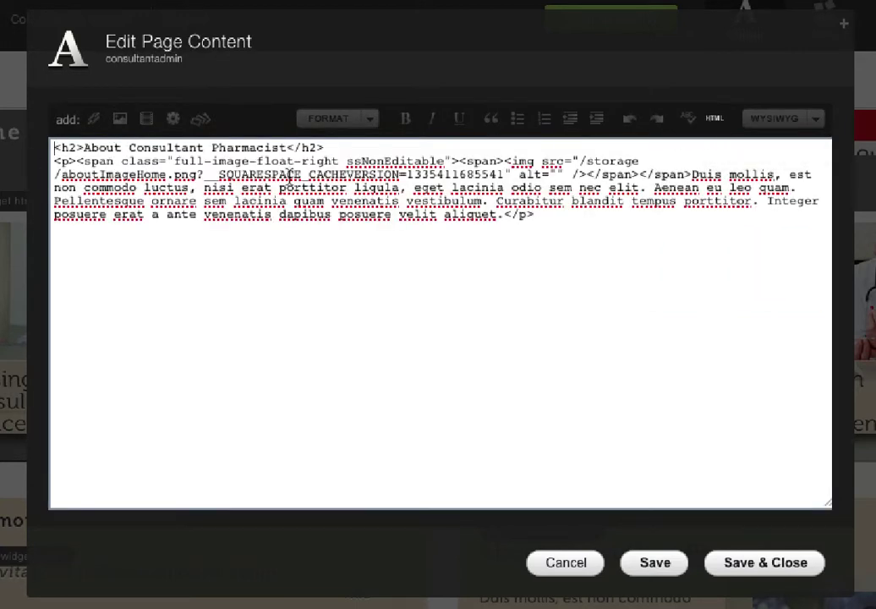
{"action": "left_click", "coordinate": [717, 125]}
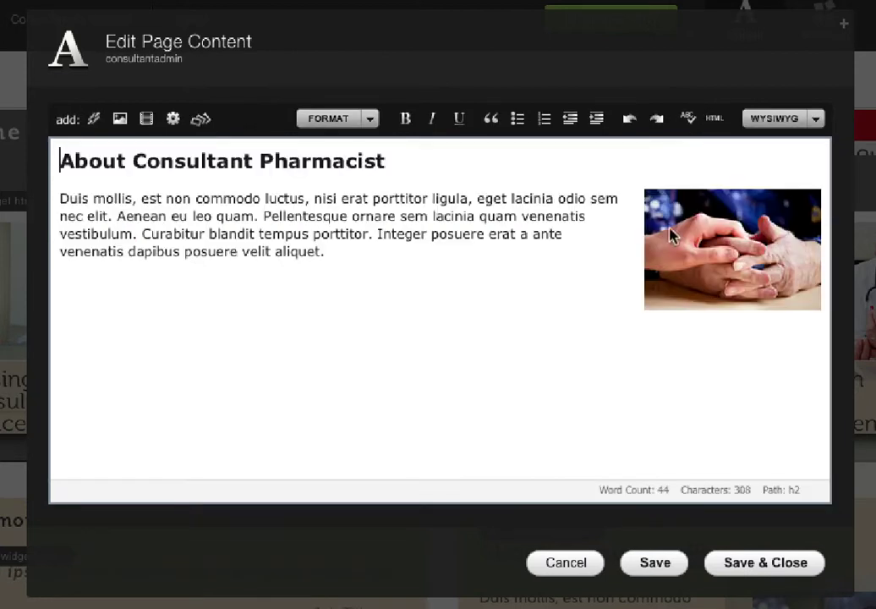
{"action": "left_click", "coordinate": [150, 216]}
{"action": "left_click_drag", "start_coordinate": [60, 196], "coordinate": [337, 258]}
{"action": "left_click", "coordinate": [335, 258]}
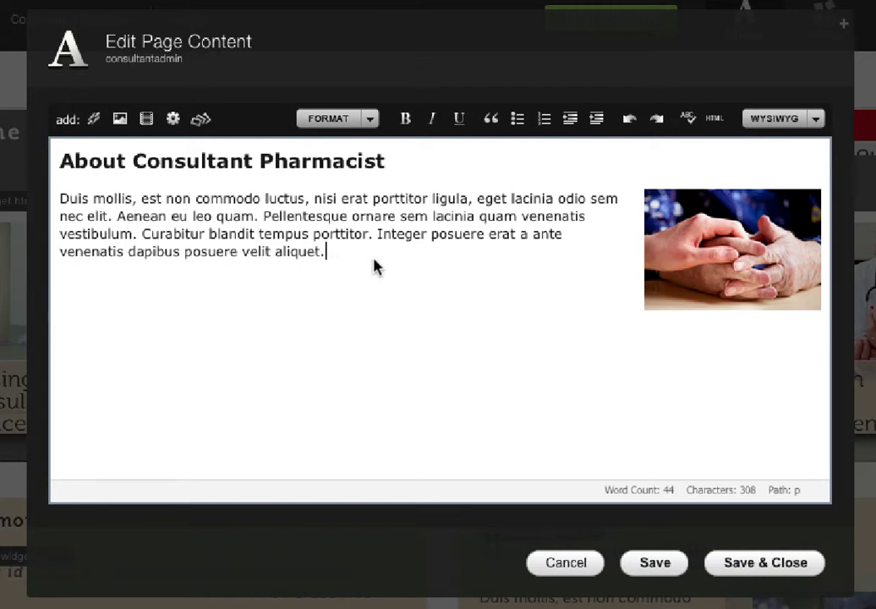
- Look at the resize settings of the About widget's image, and set its alignment to right
{"action": "left_click", "coordinate": [709, 258]}
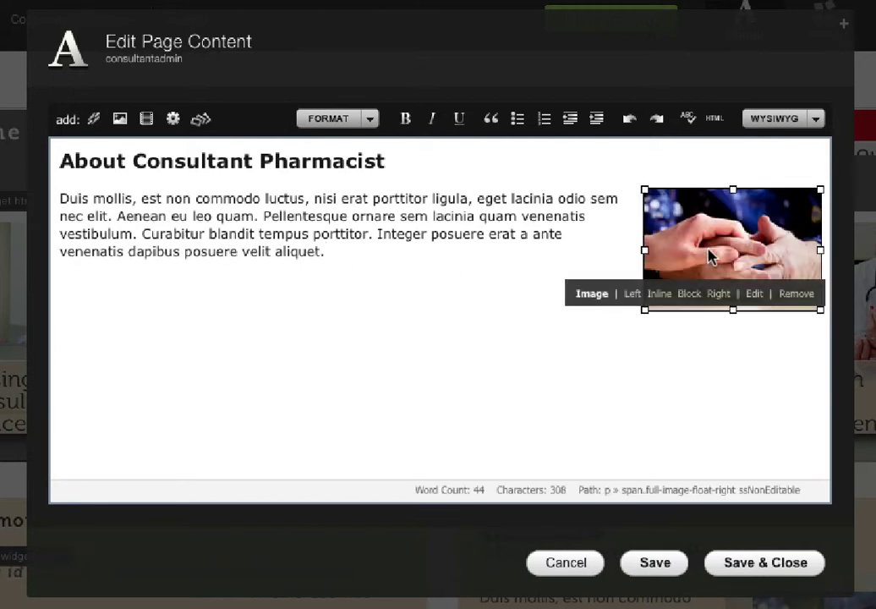
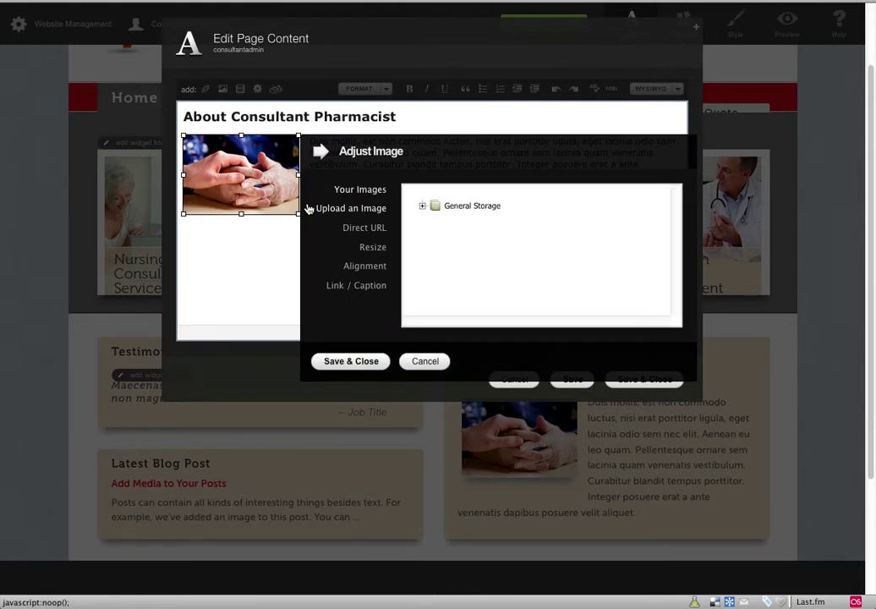
{"action": "left_click", "coordinate": [382, 247]}
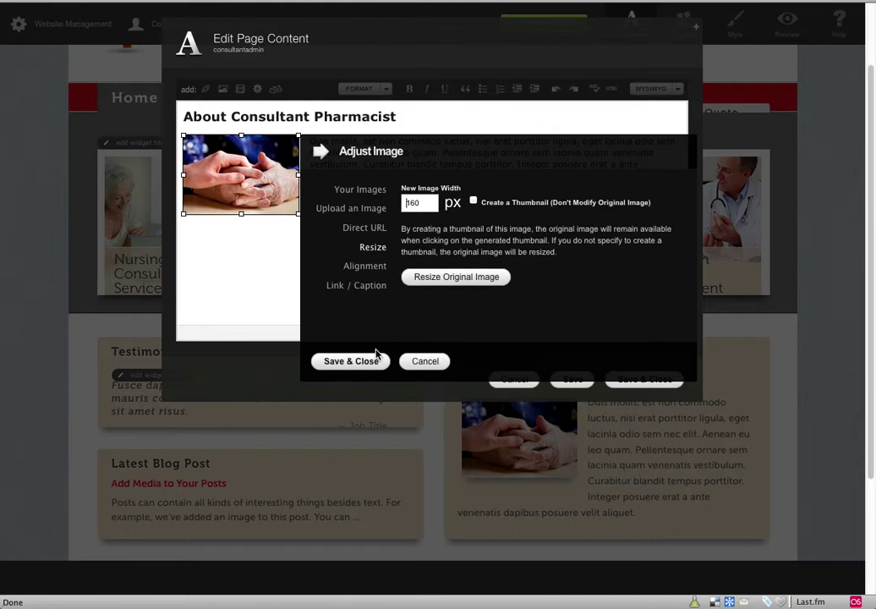
{"action": "left_click", "coordinate": [362, 265]}
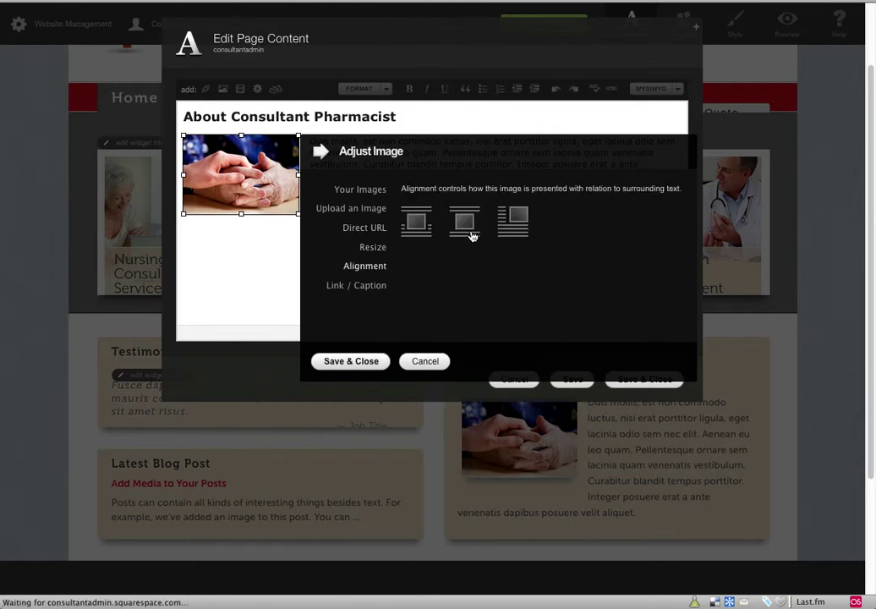
{"action": "left_click", "coordinate": [507, 224]}
{"action": "left_click", "coordinate": [562, 222]}
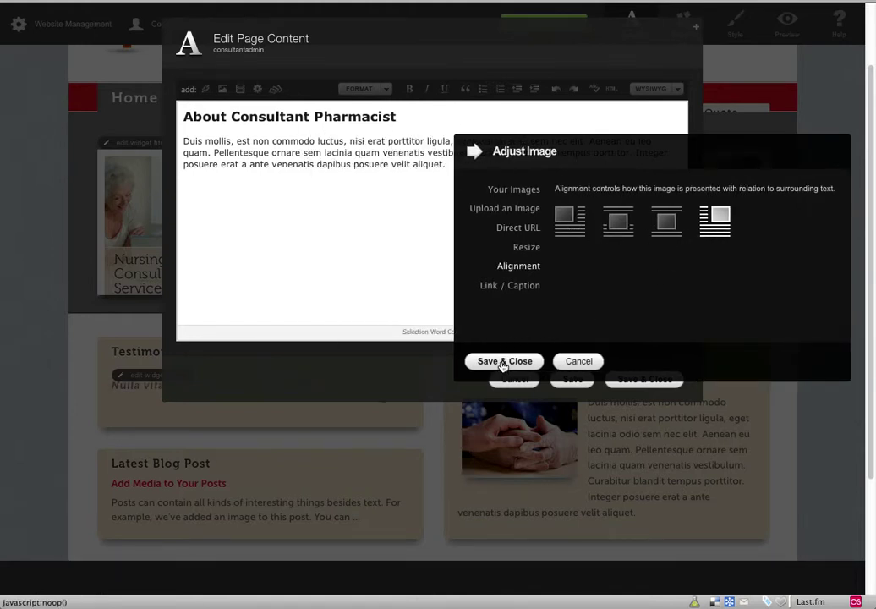
{"action": "left_click", "coordinate": [502, 361]}
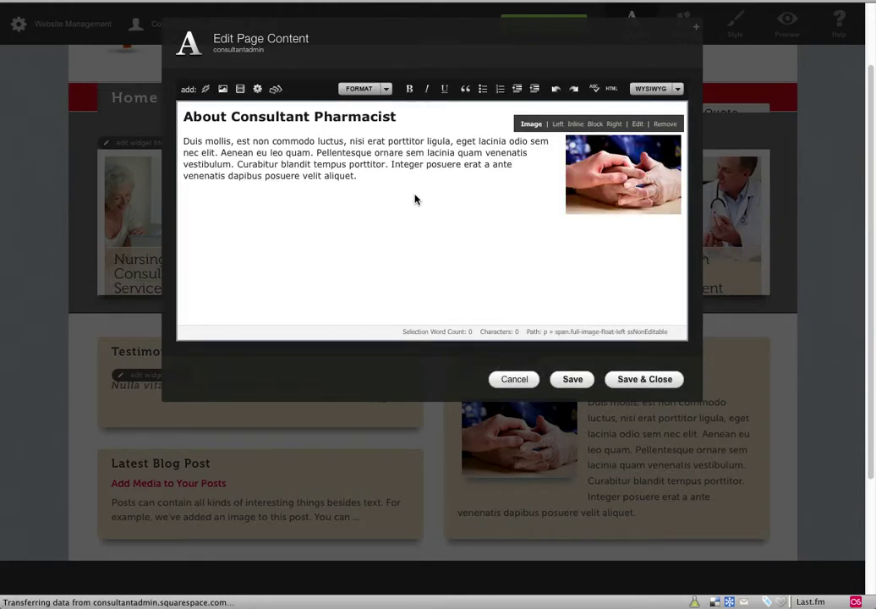
- Add "More..." at the end of the About paragraph and link it to the site's About page
{"action": "left_click", "coordinate": [391, 183]}
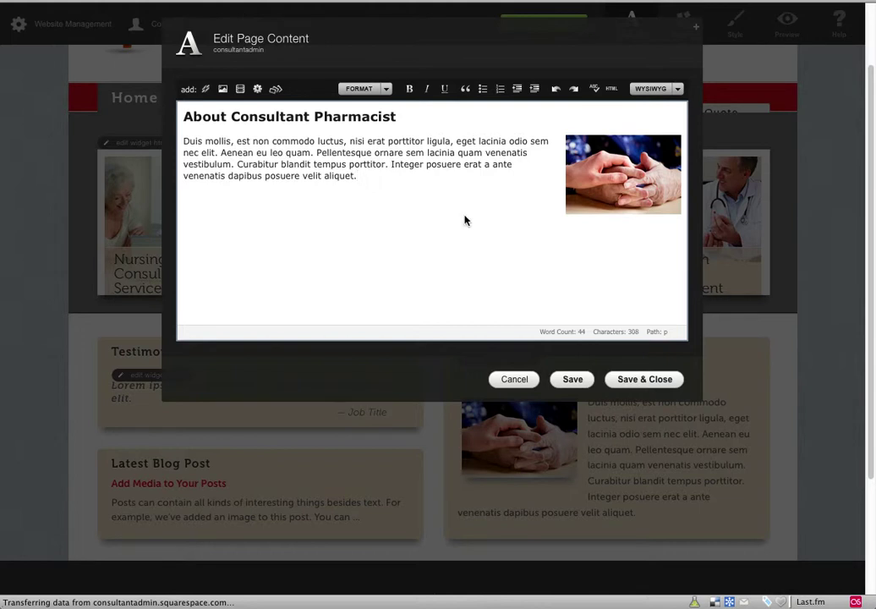
{"action": "type", "text": "More..."}
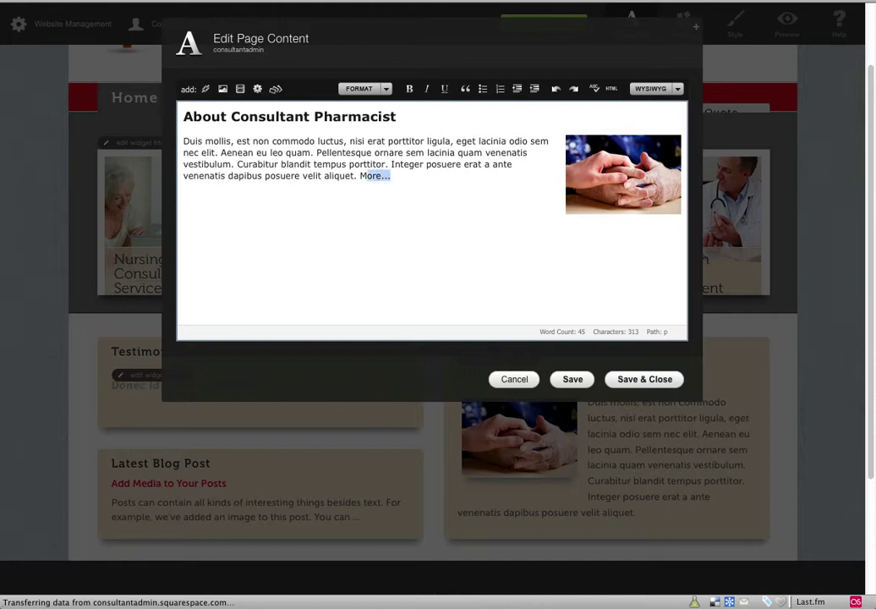
{"action": "left_click", "coordinate": [206, 93]}
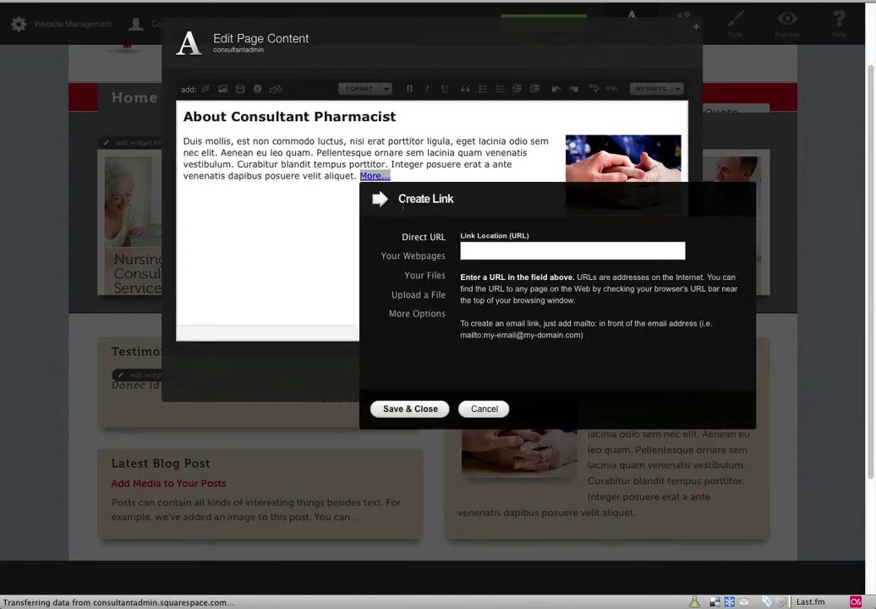
{"action": "left_click", "coordinate": [414, 257]}
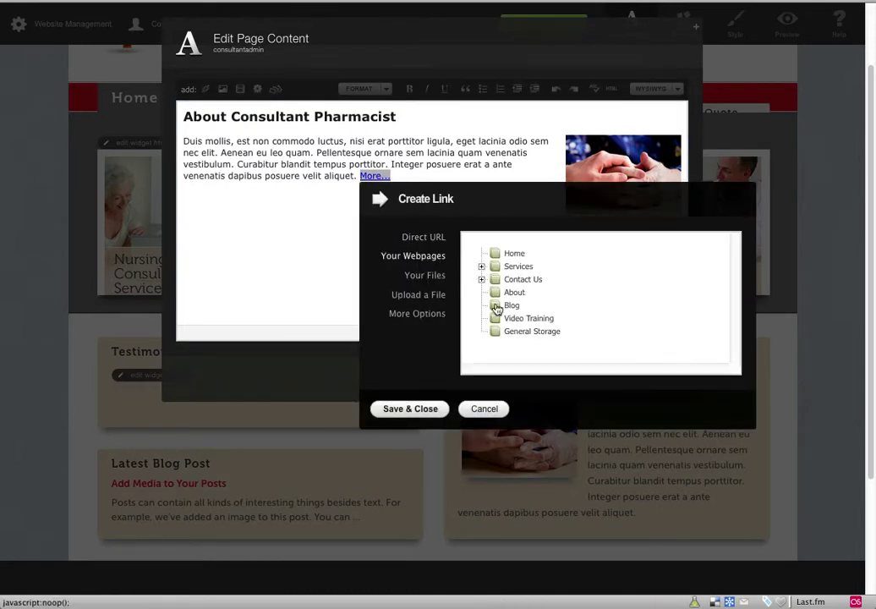
{"action": "left_click", "coordinate": [512, 293]}
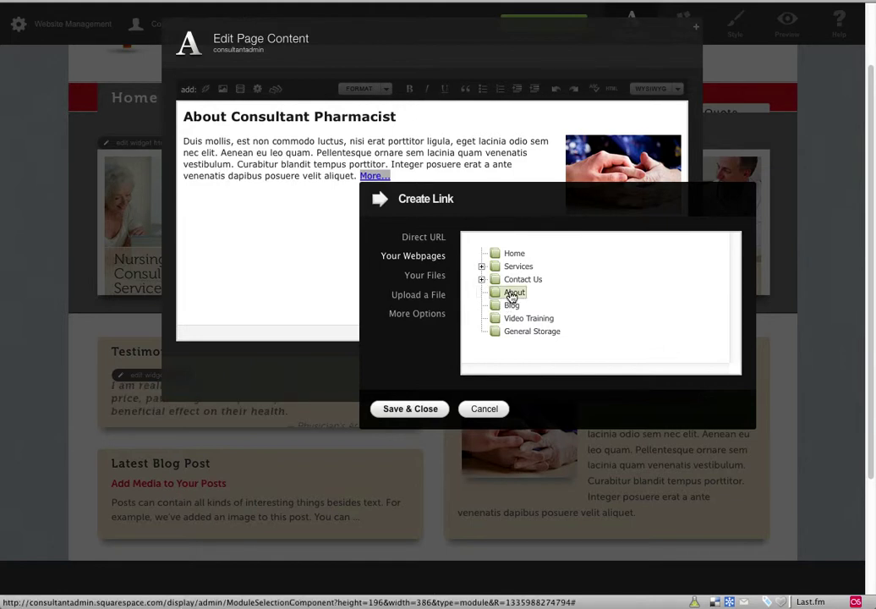
{"action": "left_click", "coordinate": [400, 409]}
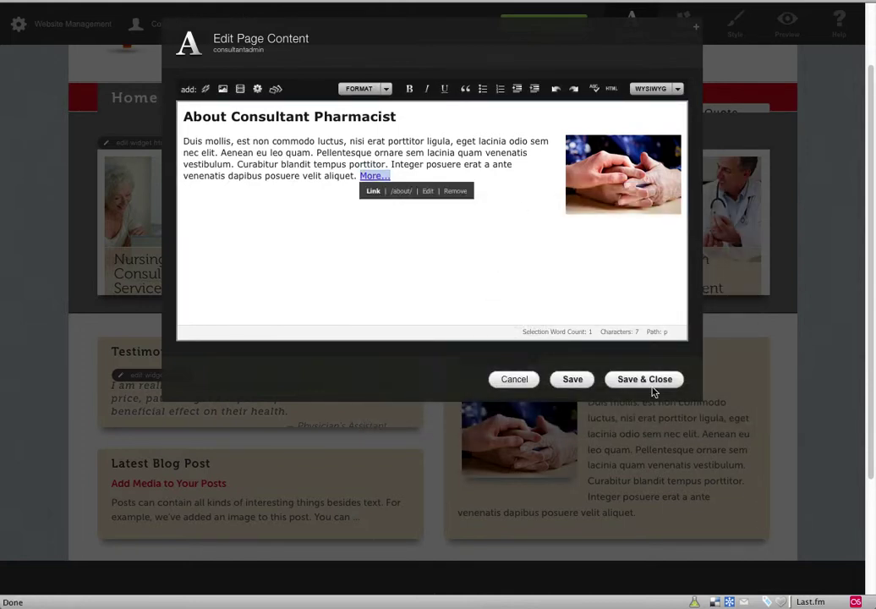
{"action": "left_click", "coordinate": [571, 296]}
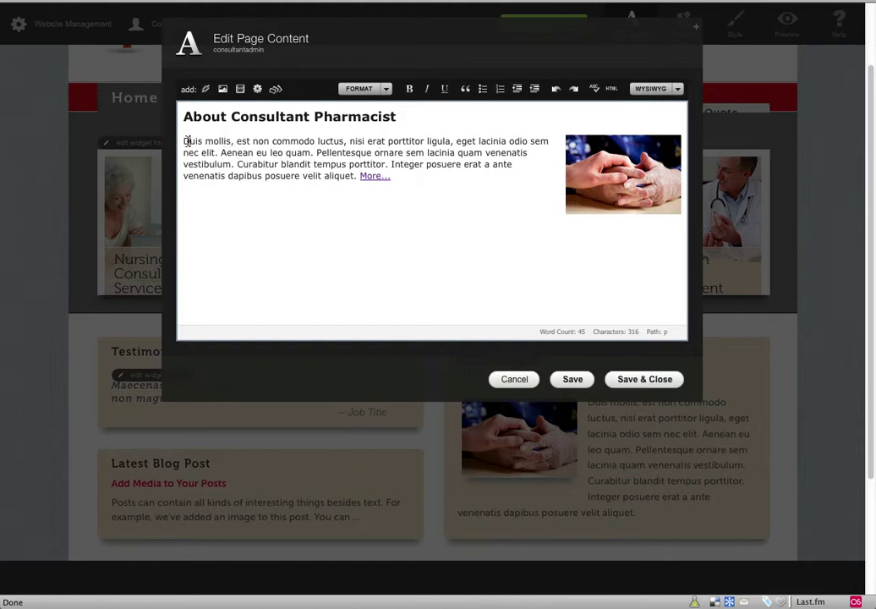
- Apply the Heading (H2) format to the "About Consultant Pharmacist" title
{"action": "left_click_drag", "start_coordinate": [188, 141], "coordinate": [182, 117]}
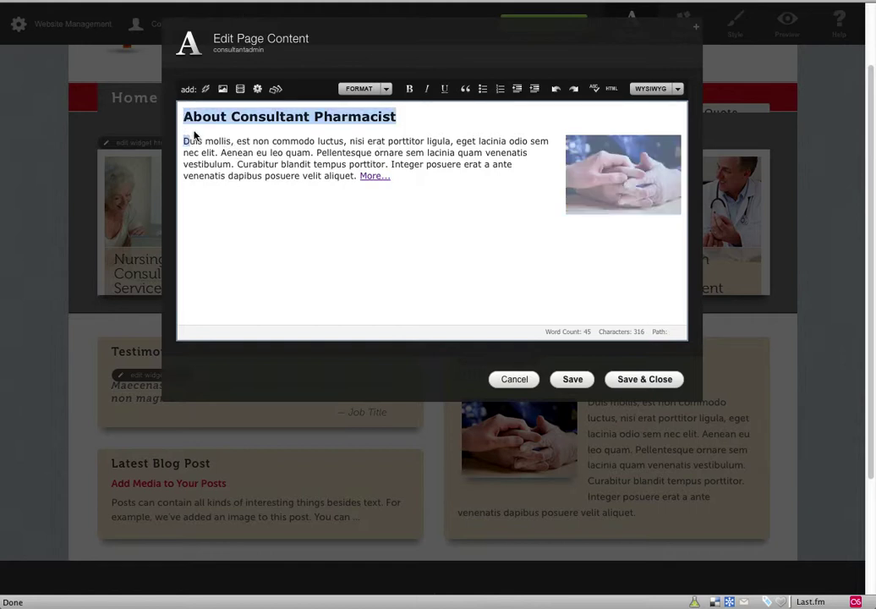
{"action": "left_click", "coordinate": [185, 140]}
{"action": "triple_click", "coordinate": [309, 119]}
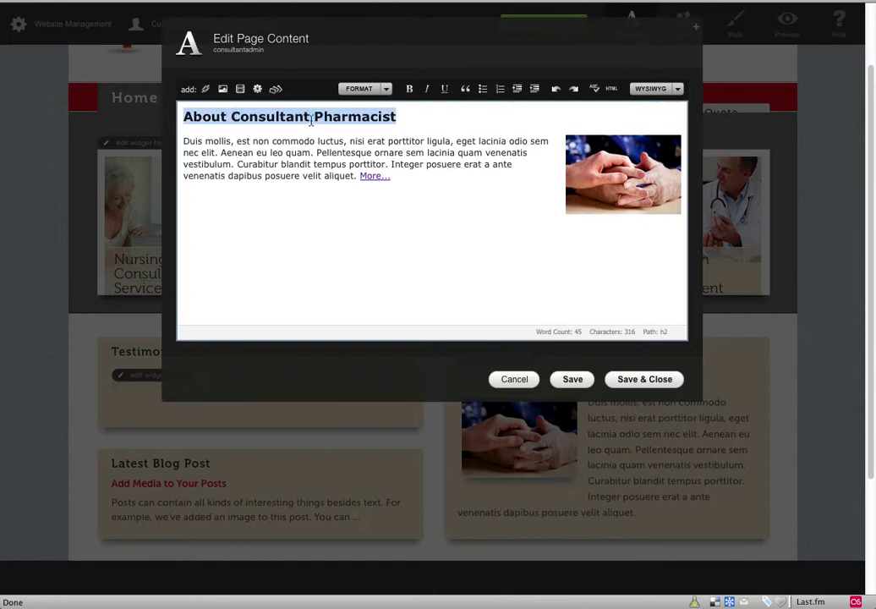
{"action": "left_click", "coordinate": [362, 89]}
{"action": "mouse_move", "coordinate": [387, 163]}
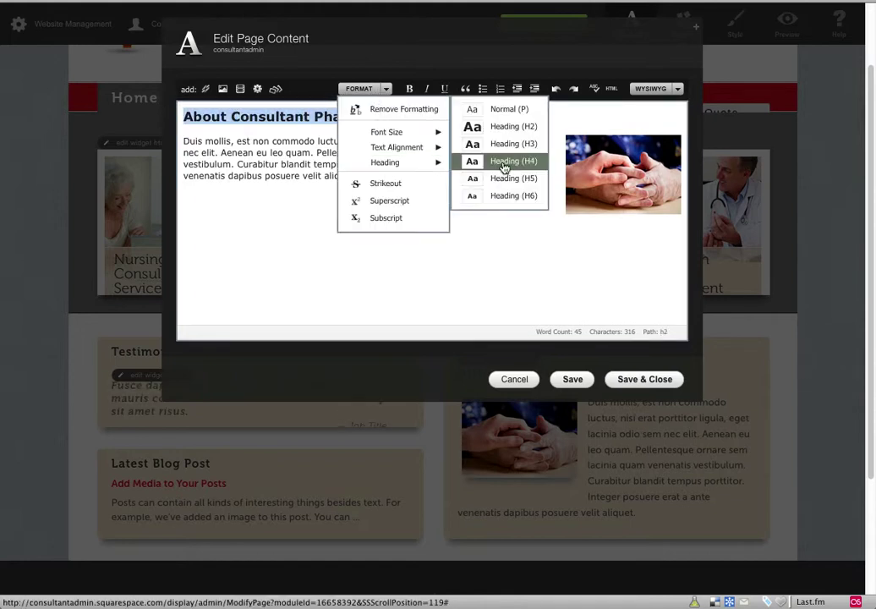
{"action": "left_click", "coordinate": [509, 129]}
{"action": "left_click", "coordinate": [389, 140]}
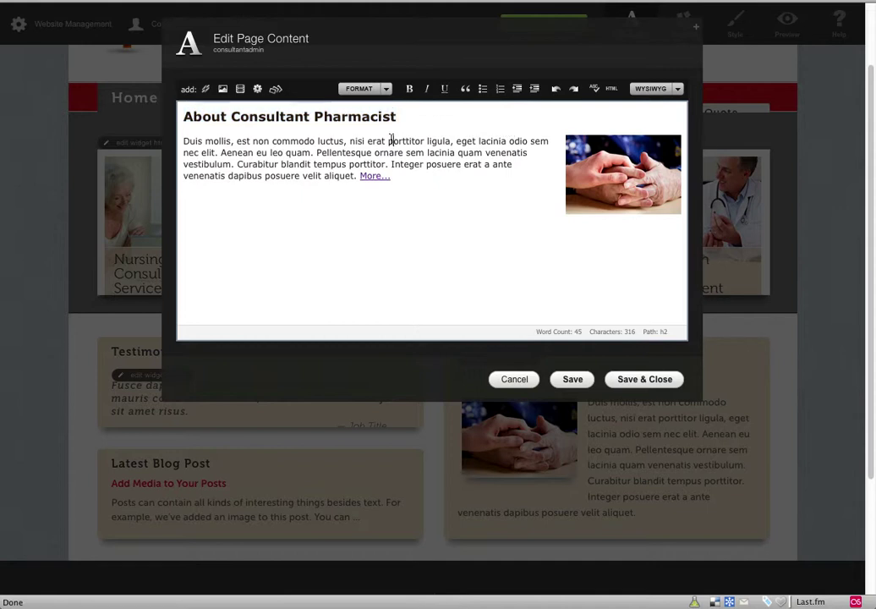
- Save and close the About Consultant Pharmacist widget, and show the updated home page in preview mode
{"action": "left_click", "coordinate": [638, 381]}
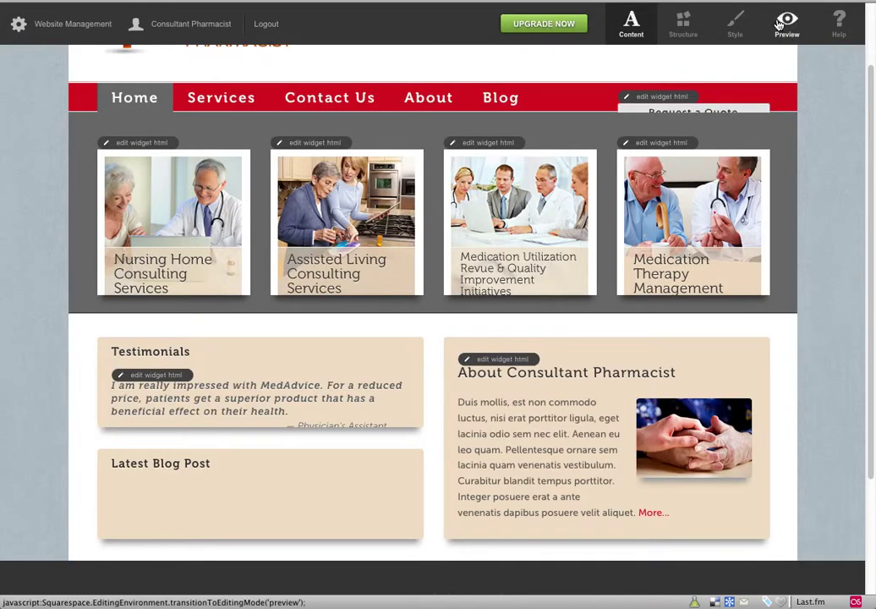
{"action": "left_click", "coordinate": [787, 23]}
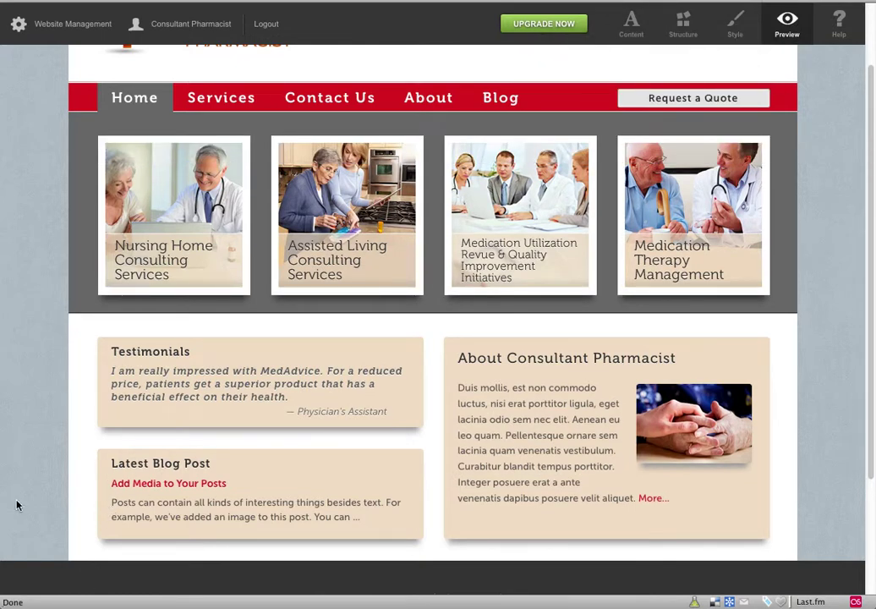
- Open the footer's post-canvas HTML code in structure mode, read it through to the end, close it without saving, and return to preview mode
{"action": "scroll", "coordinate": [12, 495], "scroll_direction": "down", "scroll_amount": 1}
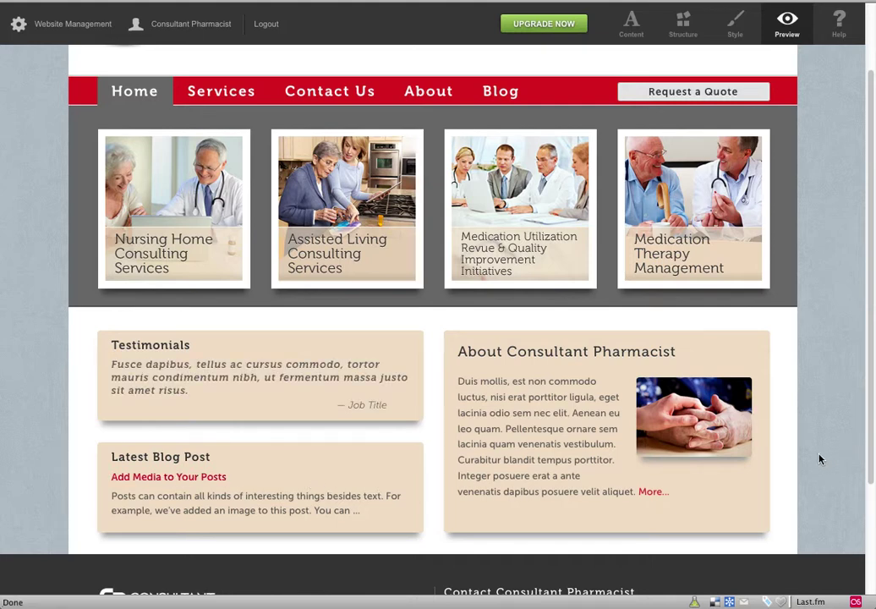
{"action": "scroll", "coordinate": [803, 461], "scroll_direction": "down", "scroll_amount": 3}
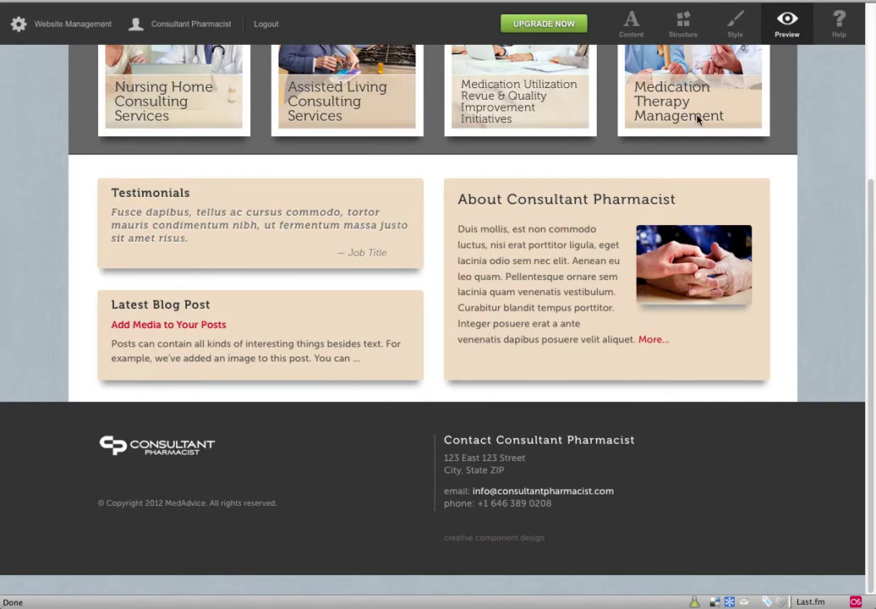
{"action": "left_click", "coordinate": [678, 24]}
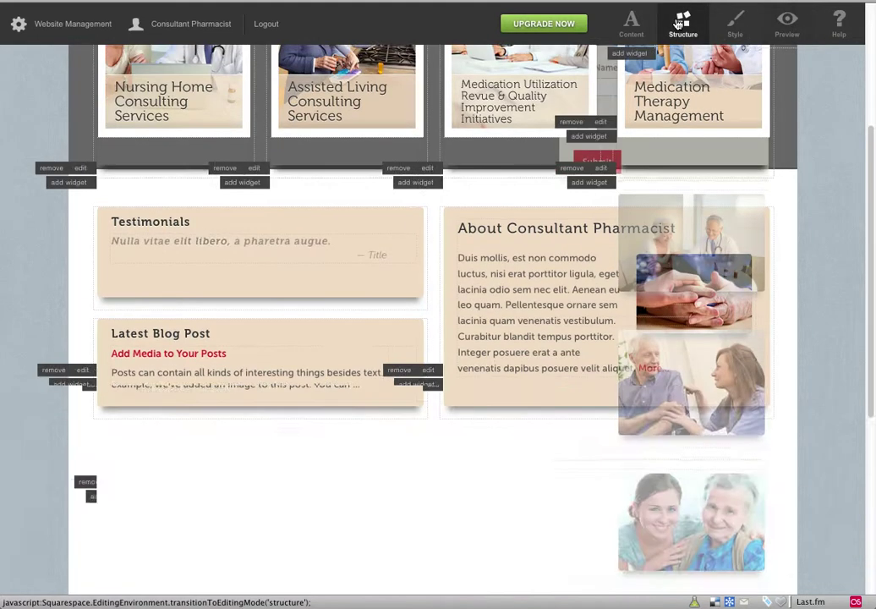
{"action": "scroll", "coordinate": [791, 382], "scroll_direction": "down", "scroll_amount": 5}
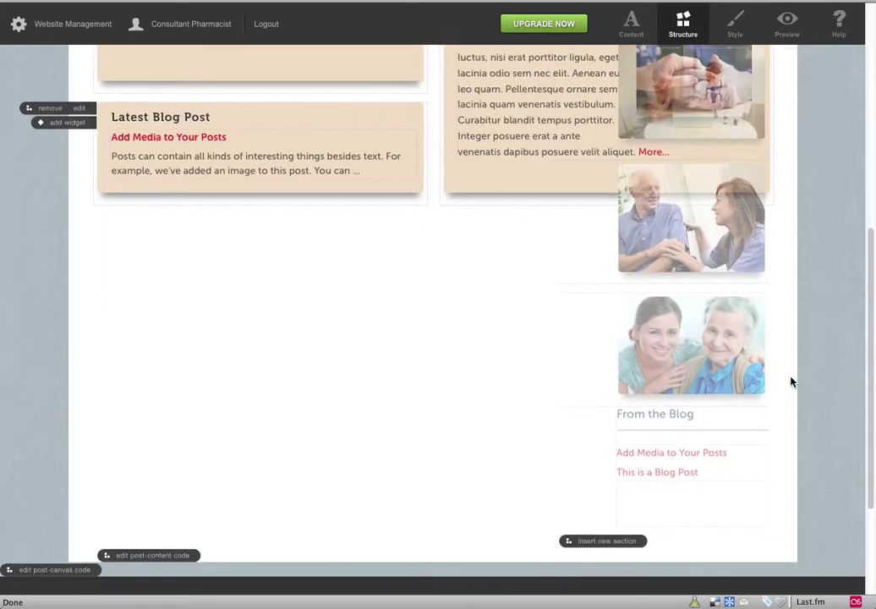
{"action": "left_click", "coordinate": [52, 479]}
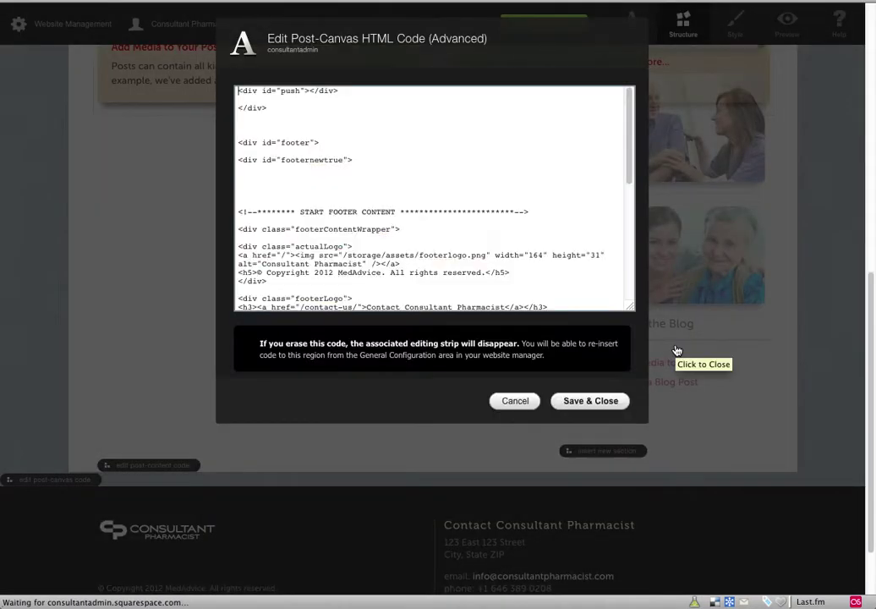
{"action": "scroll", "coordinate": [525, 210], "scroll_direction": "down", "scroll_amount": 10}
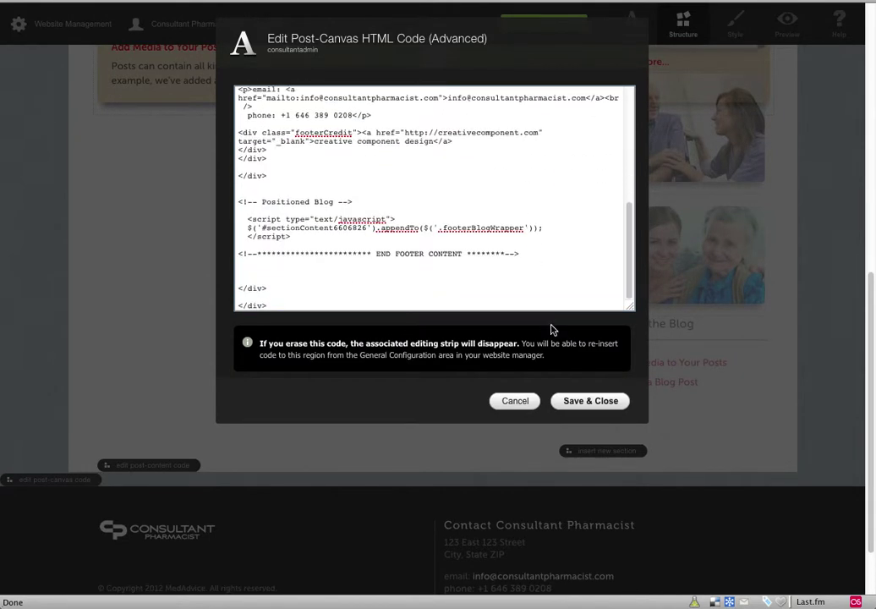
{"action": "left_click", "coordinate": [515, 402]}
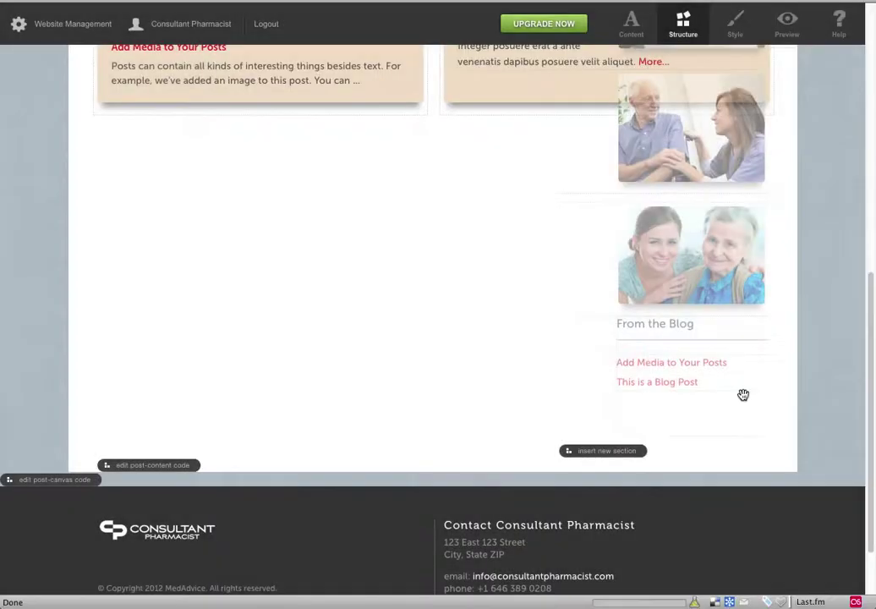
{"action": "left_click", "coordinate": [798, 26]}
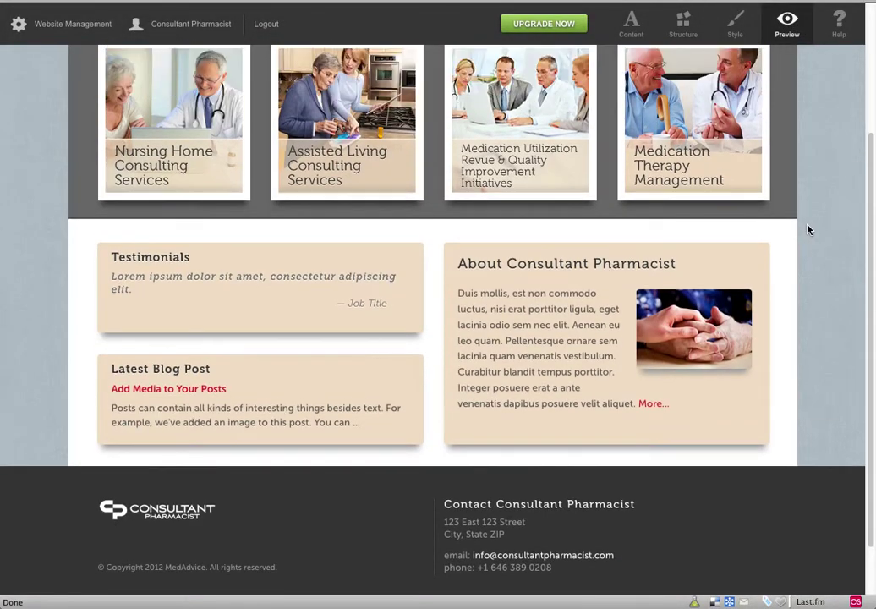
- Look at the HTML of the Nursing Home Consulting Services image widget in content mode, close it without saving, and return to preview mode
{"action": "scroll", "coordinate": [807, 229], "scroll_direction": "up", "scroll_amount": 2}
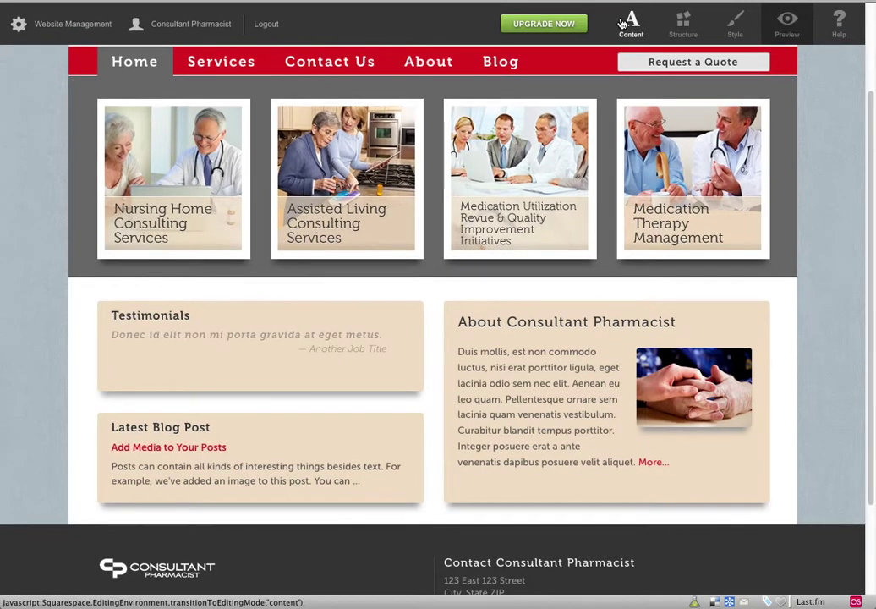
{"action": "left_click", "coordinate": [622, 23]}
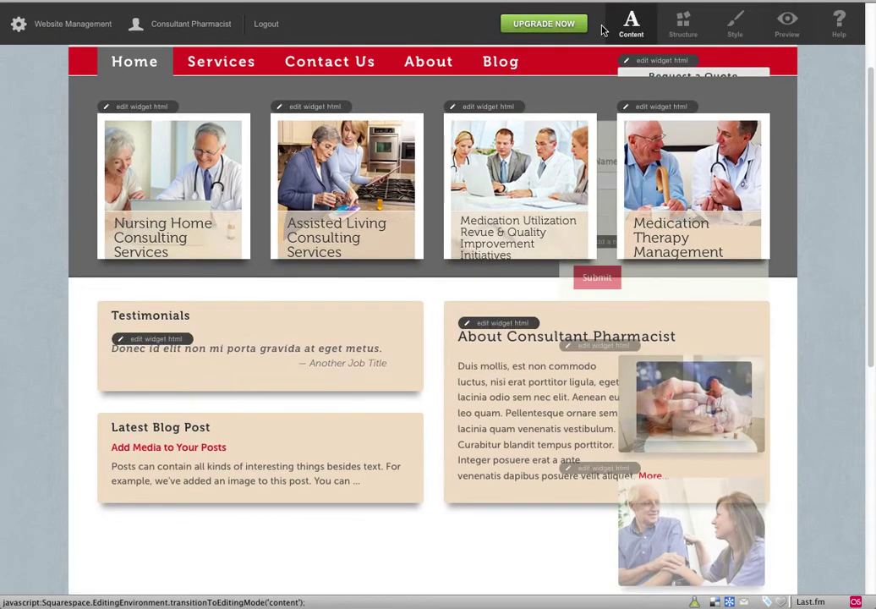
{"action": "left_click", "coordinate": [134, 109]}
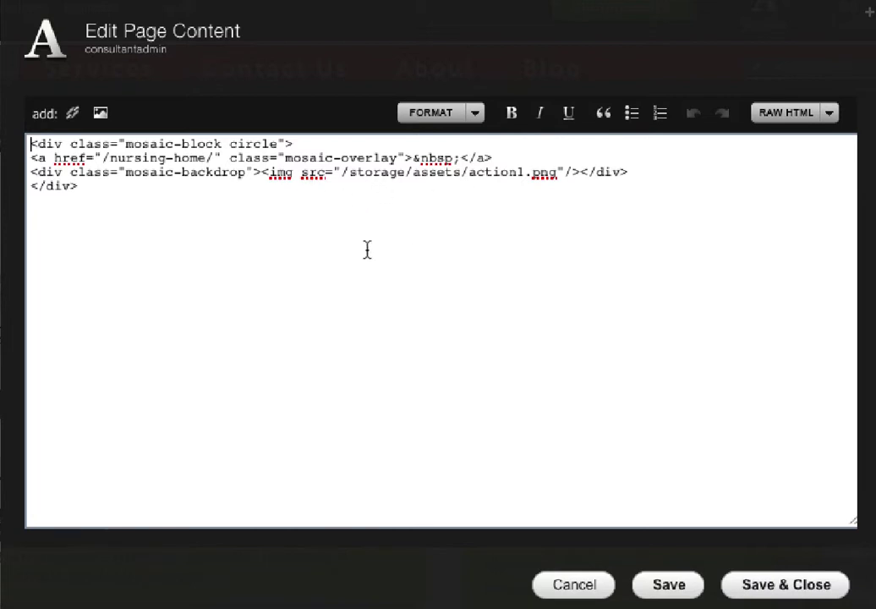
{"action": "left_click", "coordinate": [585, 588]}
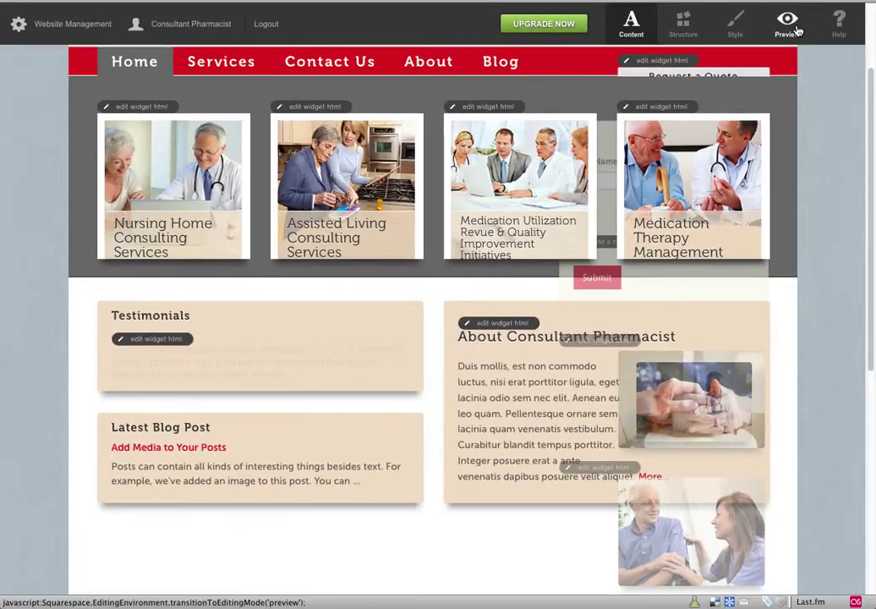
{"action": "left_click", "coordinate": [787, 24]}
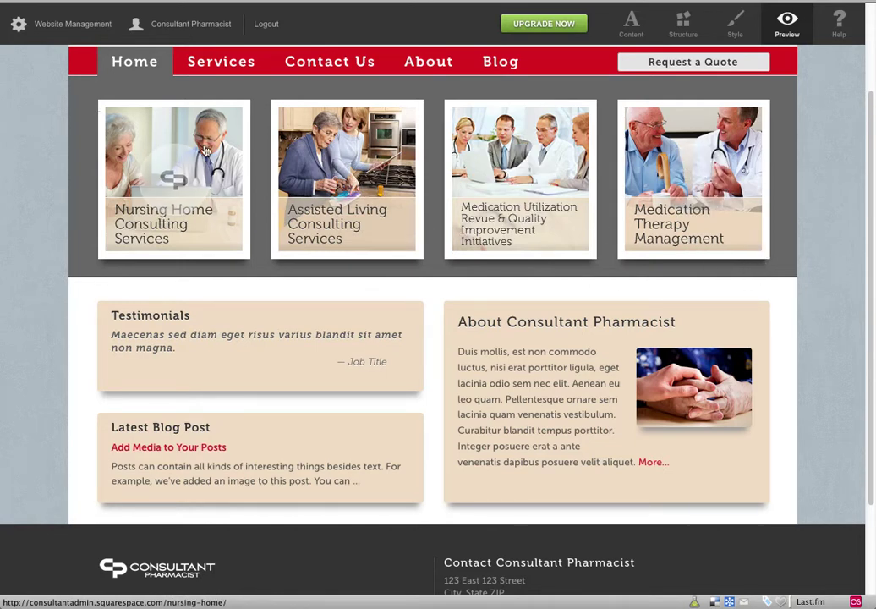
- Go to the Nursing Home page under Services, inspect its text and image in the page editor, cancel, and return to preview mode
{"action": "mouse_move", "coordinate": [202, 65]}
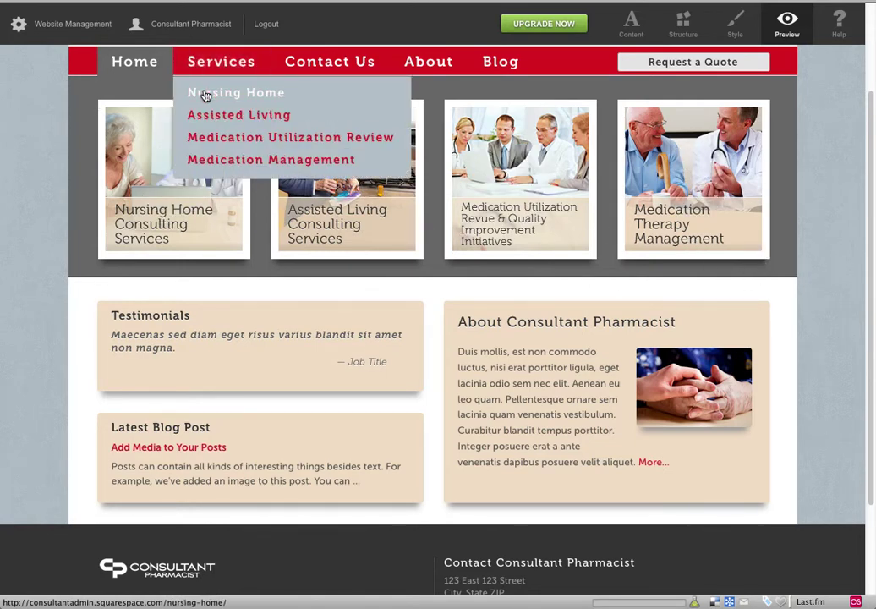
{"action": "left_click", "coordinate": [205, 95]}
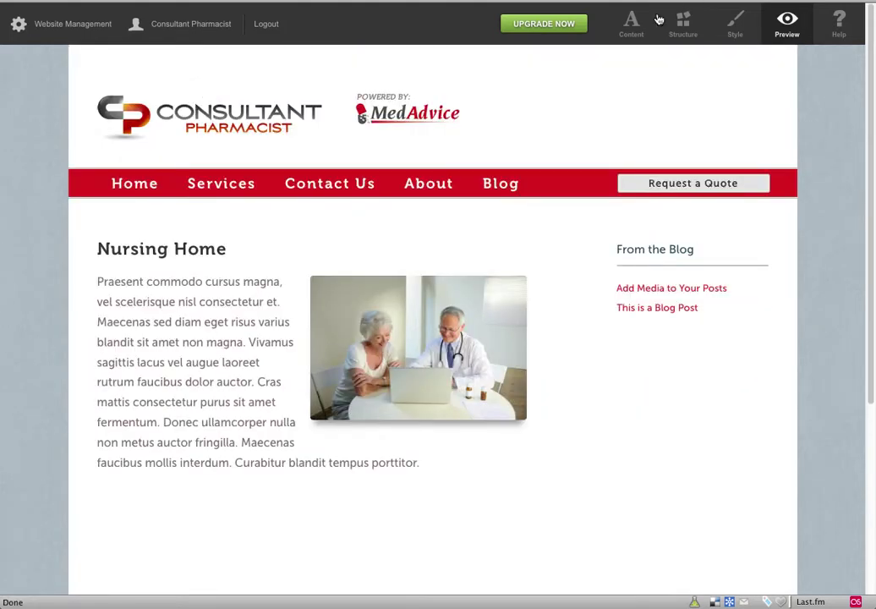
{"action": "left_click", "coordinate": [630, 24]}
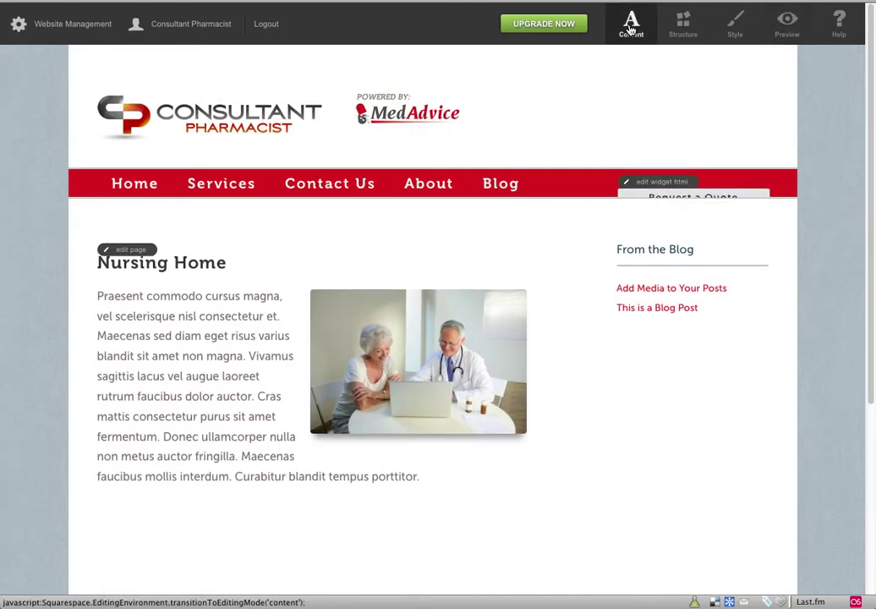
{"action": "left_click", "coordinate": [133, 249]}
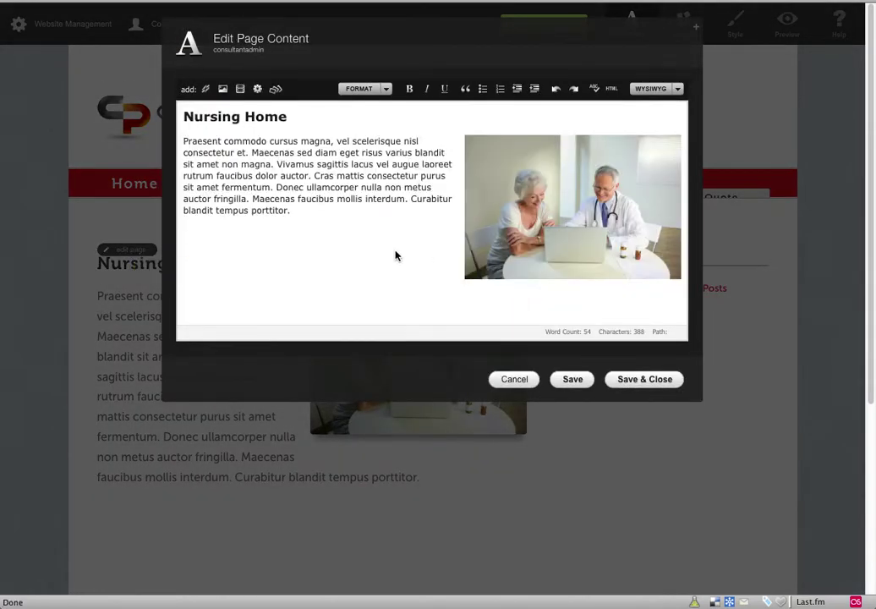
{"action": "left_click", "coordinate": [550, 188]}
{"action": "left_click", "coordinate": [311, 178]}
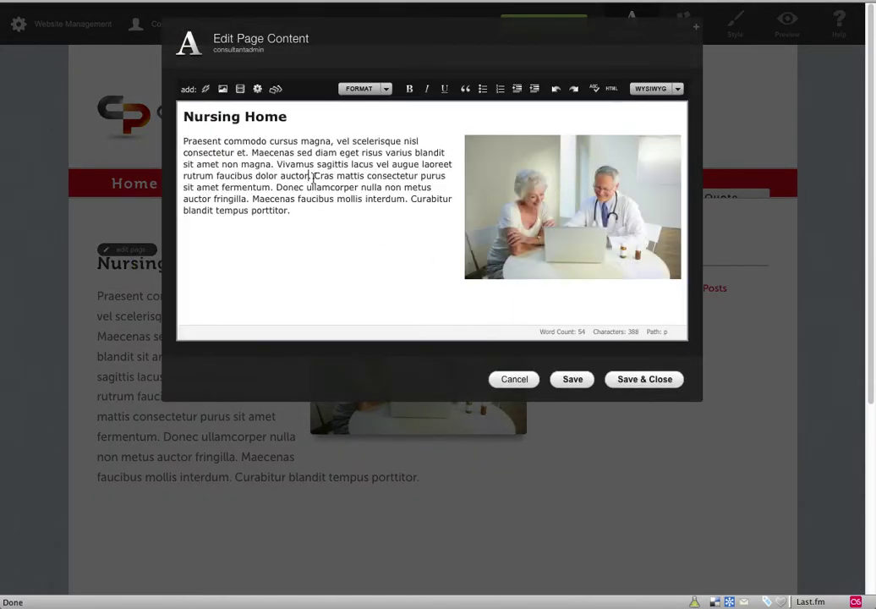
{"action": "left_click", "coordinate": [503, 382]}
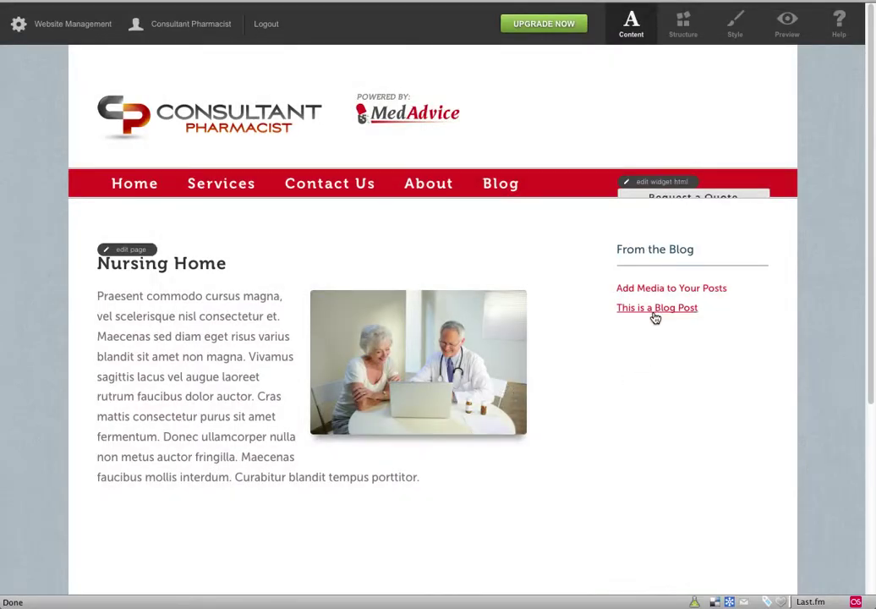
{"action": "left_click", "coordinate": [787, 22]}
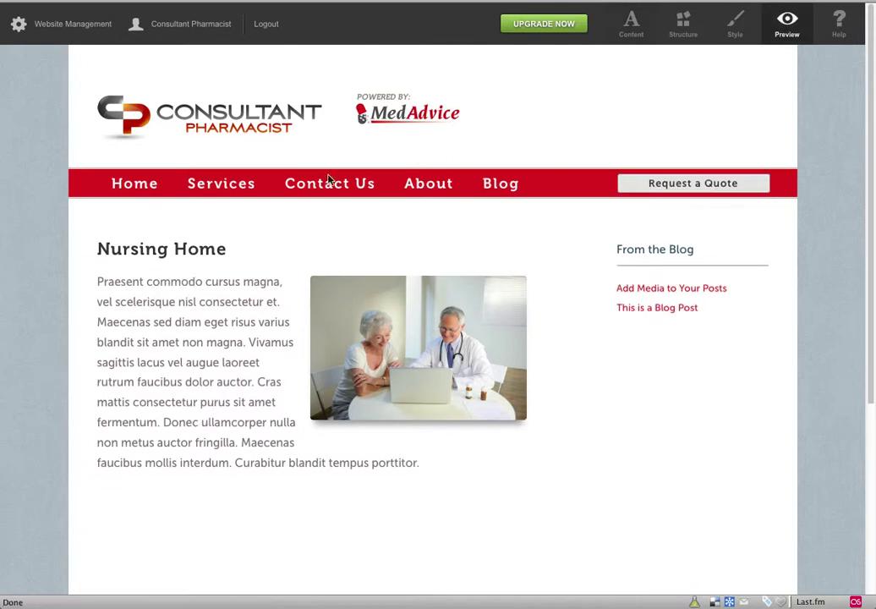
- Open the Join Our Team page listed under Contact Us
{"action": "mouse_move", "coordinate": [216, 187]}
{"action": "mouse_move", "coordinate": [328, 187]}
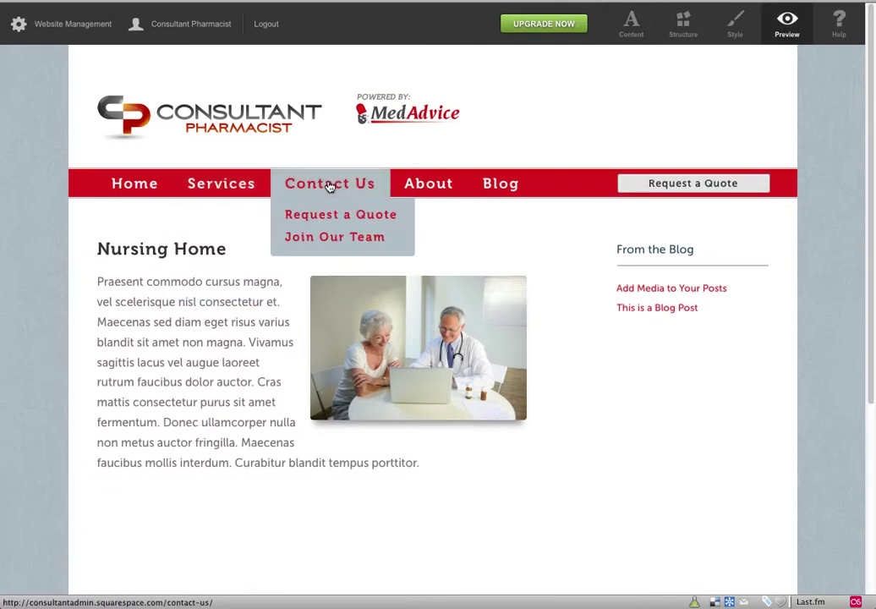
{"action": "left_click", "coordinate": [334, 240]}
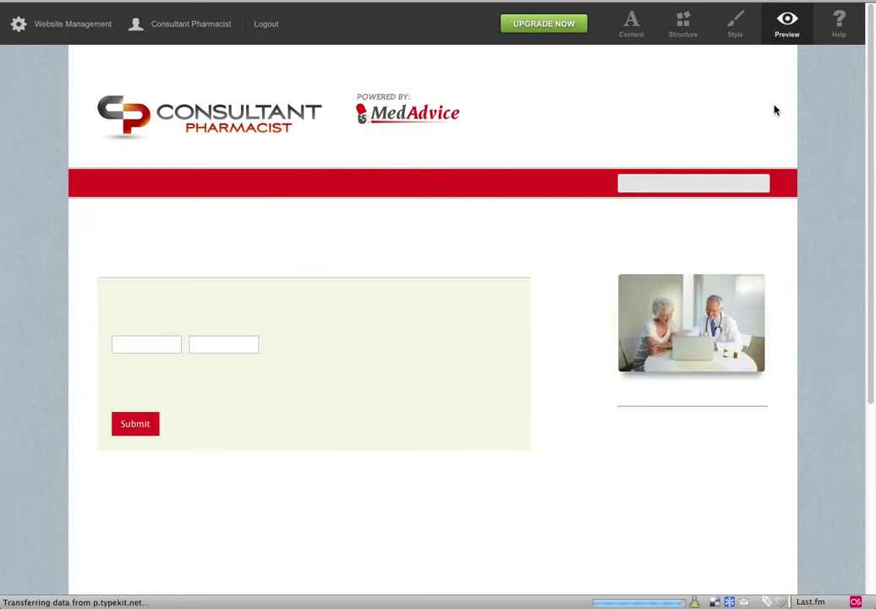
- Go to the About page, look at the MedAdvice Leadership Team section, and view and close the first team member's bio pop-up
{"action": "left_click", "coordinate": [440, 189]}
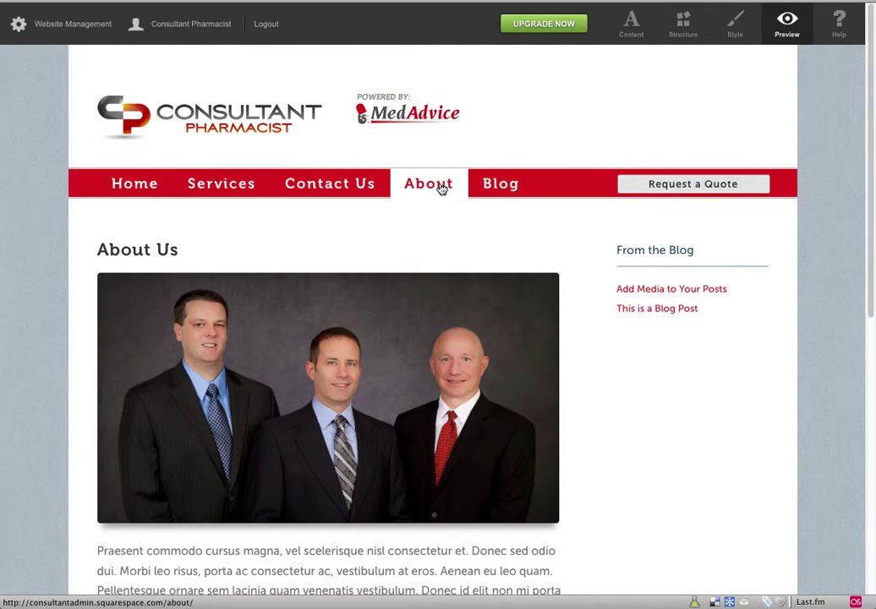
{"action": "scroll", "coordinate": [659, 385], "scroll_direction": "down", "scroll_amount": 5}
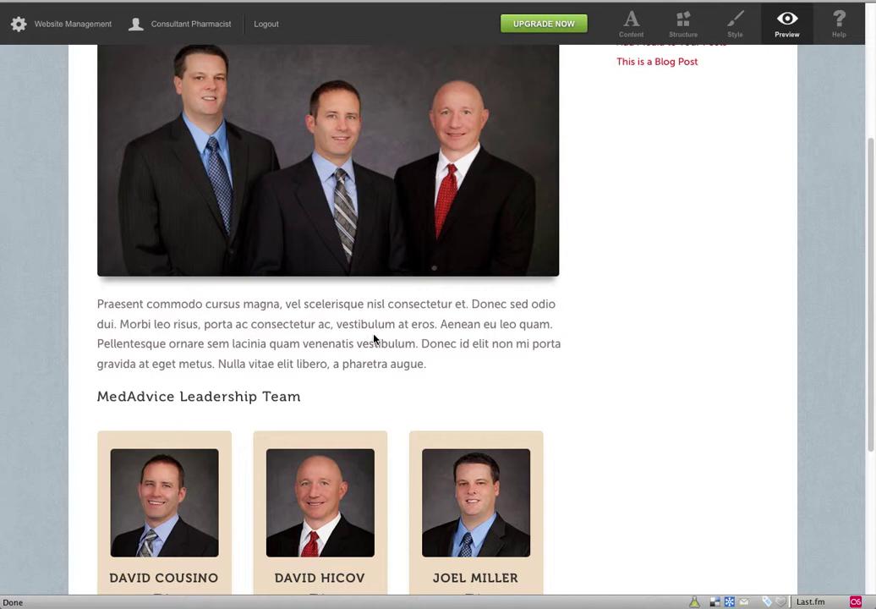
{"action": "scroll", "coordinate": [374, 338], "scroll_direction": "down", "scroll_amount": 4}
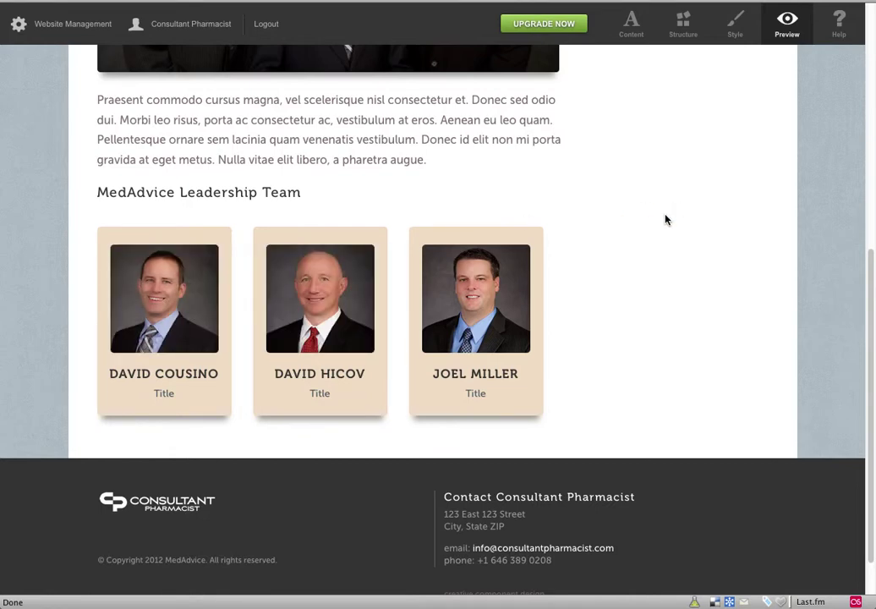
{"action": "left_click", "coordinate": [203, 317]}
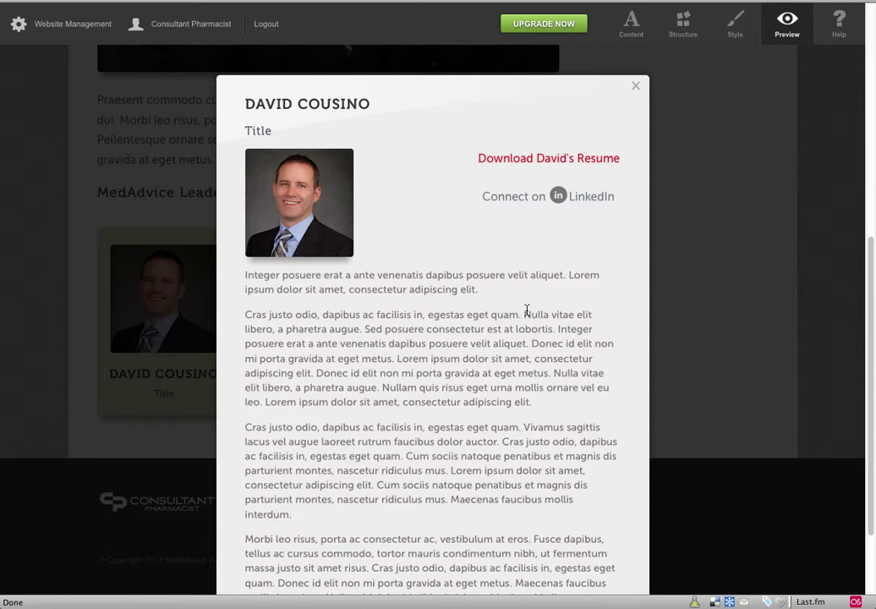
{"action": "left_click", "coordinate": [635, 87]}
- Open the About page's raw HTML for editing in content mode and enlarge the editor
{"action": "scroll", "coordinate": [626, 201], "scroll_direction": "up", "scroll_amount": 3}
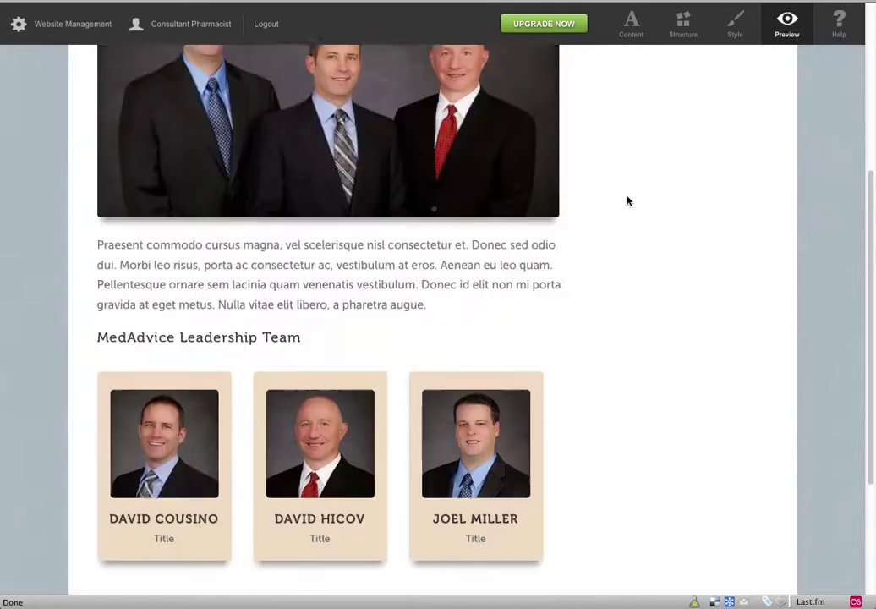
{"action": "scroll", "coordinate": [626, 201], "scroll_direction": "up", "scroll_amount": 4}
{"action": "left_click", "coordinate": [632, 25]}
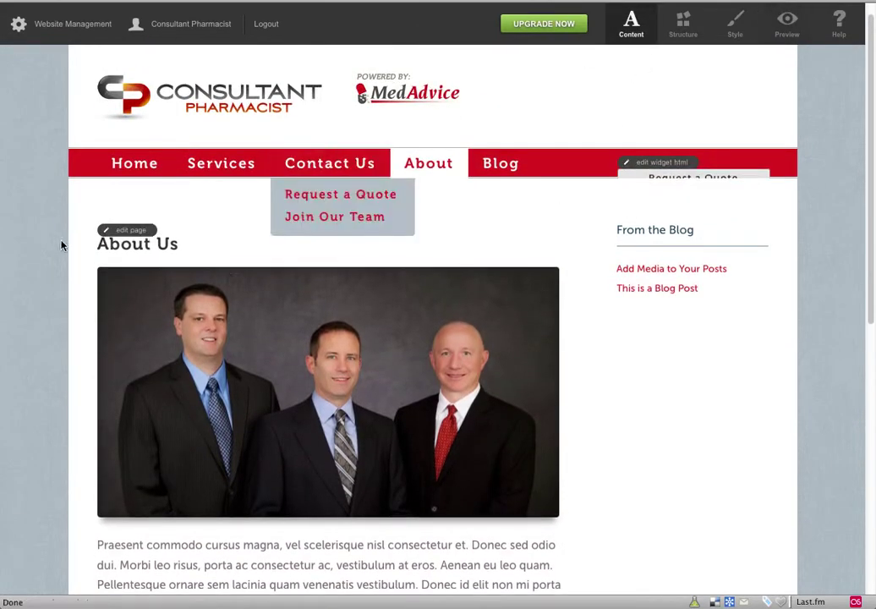
{"action": "left_click", "coordinate": [129, 230]}
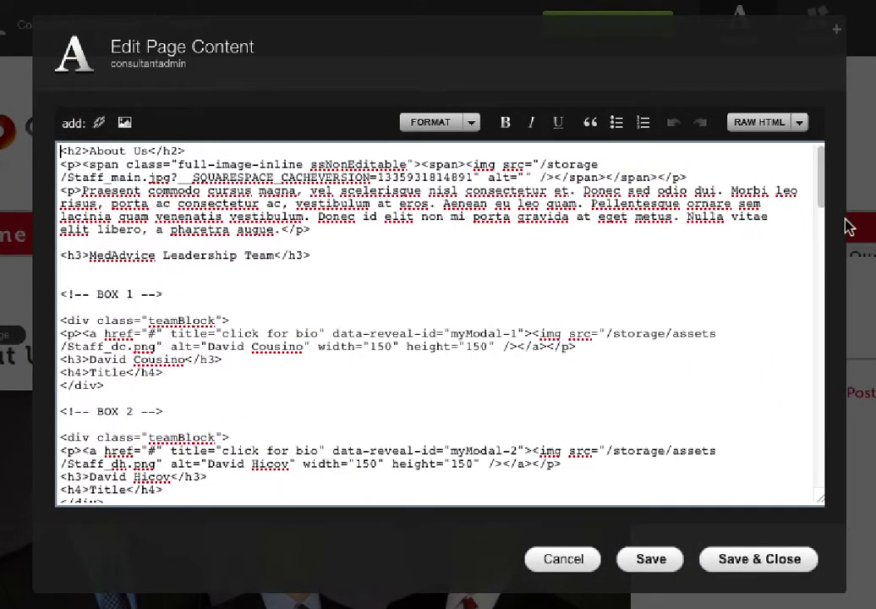
{"action": "left_click", "coordinate": [837, 32]}
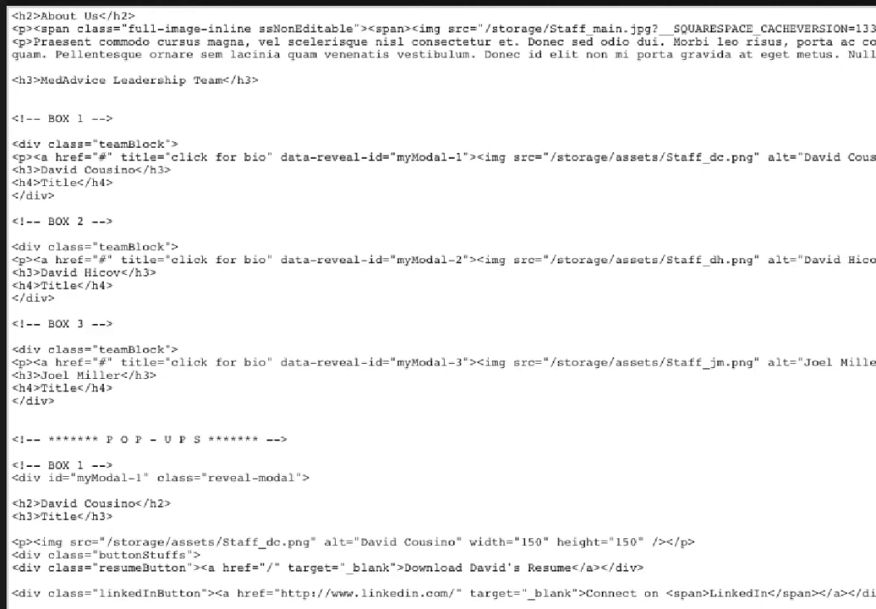
- Examine the BOX 1 team block code, highlighting the bio link and image line and the Title placeholder
{"action": "double_click", "coordinate": [805, 156]}
{"action": "key", "text": "shift+Home"}
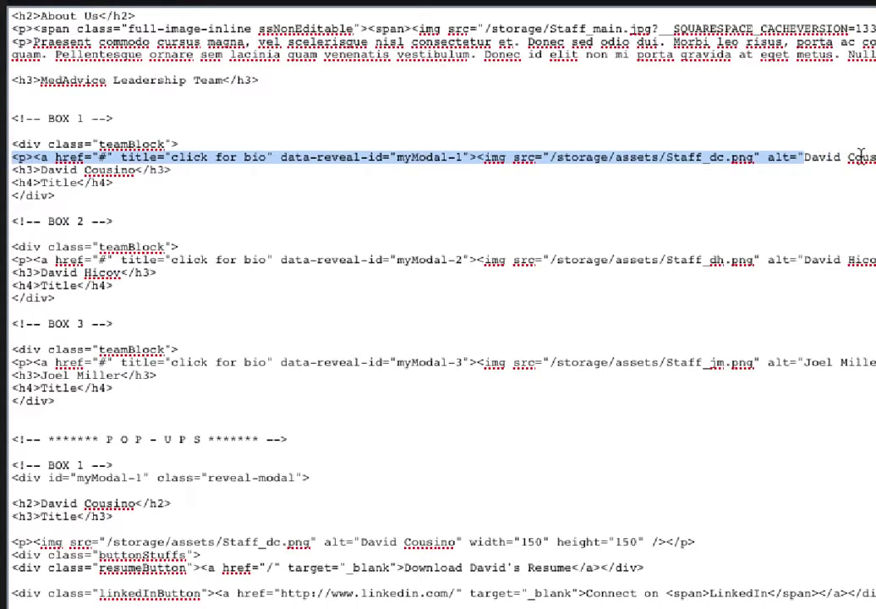
{"action": "key", "text": "Down"}
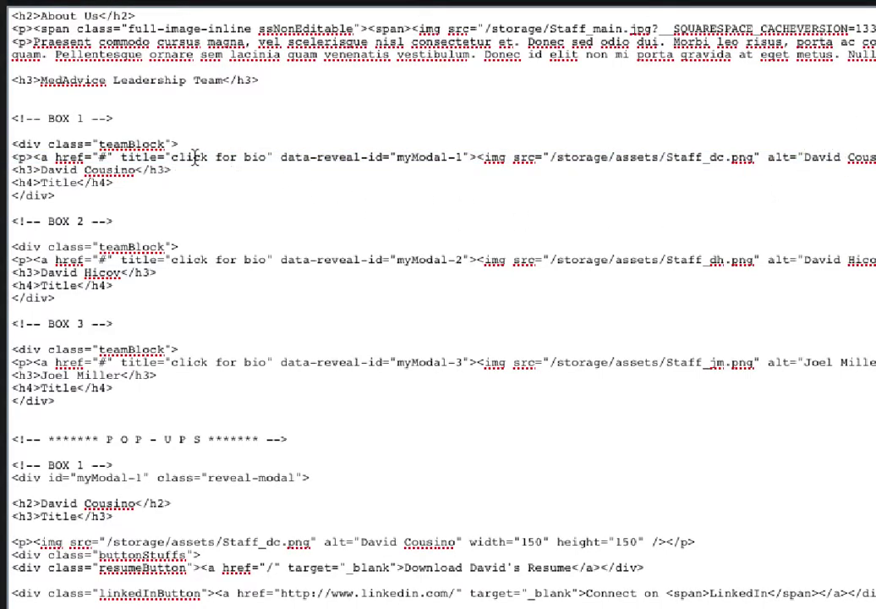
{"action": "double_click", "coordinate": [61, 184]}
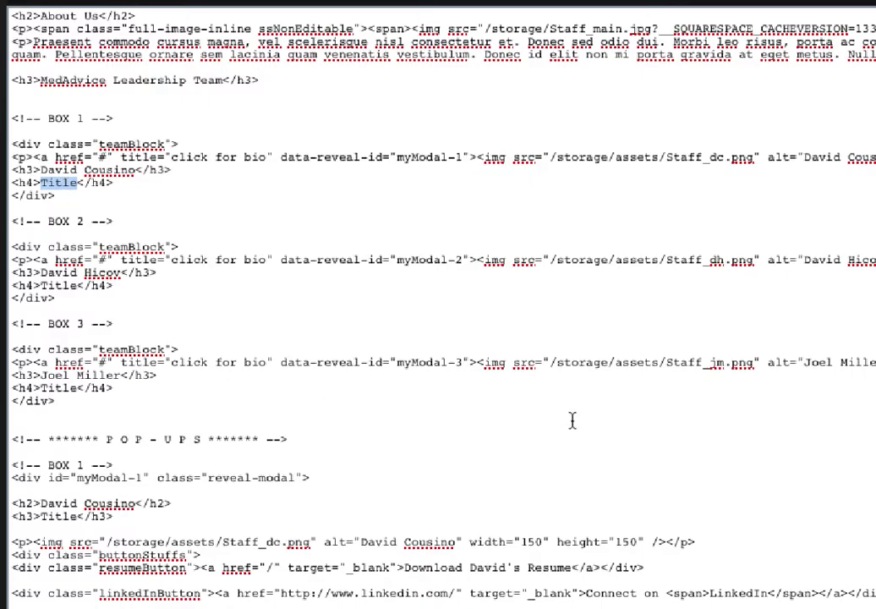
- Examine the BOX 1 code in the POP-UPS section, highlighting the whole block and the first paragraph of its bio text
{"action": "scroll", "coordinate": [573, 418], "scroll_direction": "down", "scroll_amount": 4}
{"action": "scroll", "coordinate": [448, 325], "scroll_direction": "up", "scroll_amount": 4}
{"action": "scroll", "coordinate": [401, 299], "scroll_direction": "down", "scroll_amount": 8}
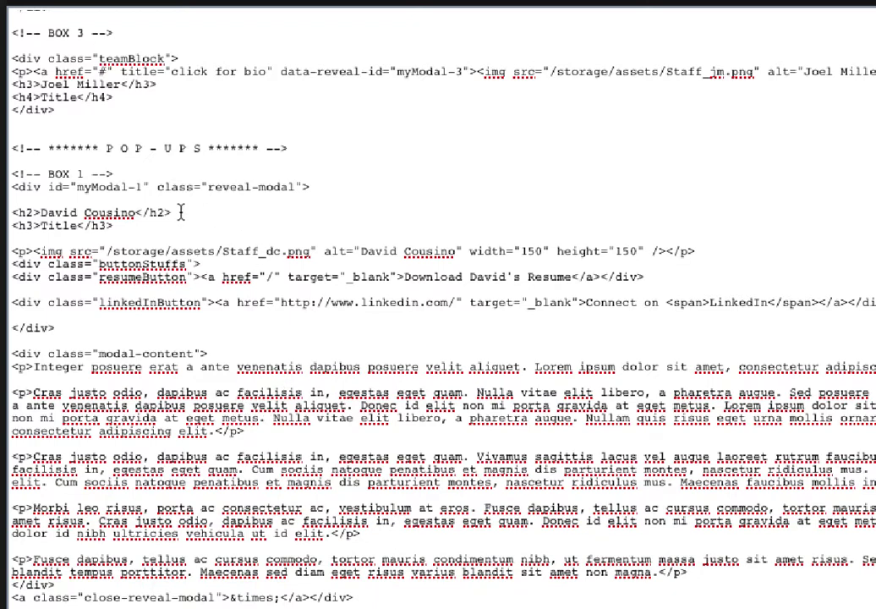
{"action": "left_click_drag", "start_coordinate": [10, 174], "coordinate": [330, 606]}
{"action": "left_click", "coordinate": [397, 433]}
{"action": "left_click", "coordinate": [37, 366]}
{"action": "left_click_drag", "start_coordinate": [36, 366], "coordinate": [871, 368]}
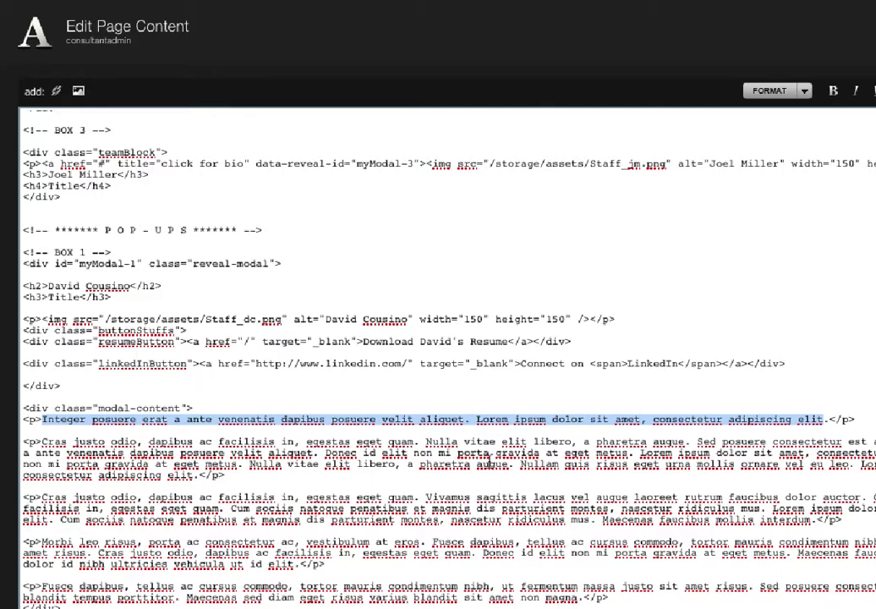
- Highlight the BOX 1 resume link target, look over the BOX 2 and BOX 3 pop-up code, and leave the page editor without saving
{"action": "left_click", "coordinate": [407, 365]}
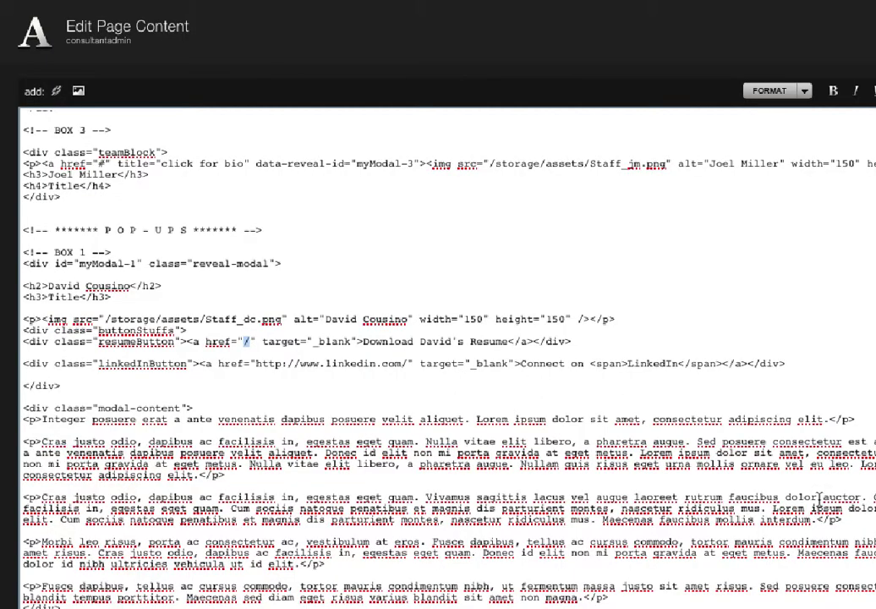
{"action": "scroll", "coordinate": [818, 499], "scroll_direction": "down", "scroll_amount": 10}
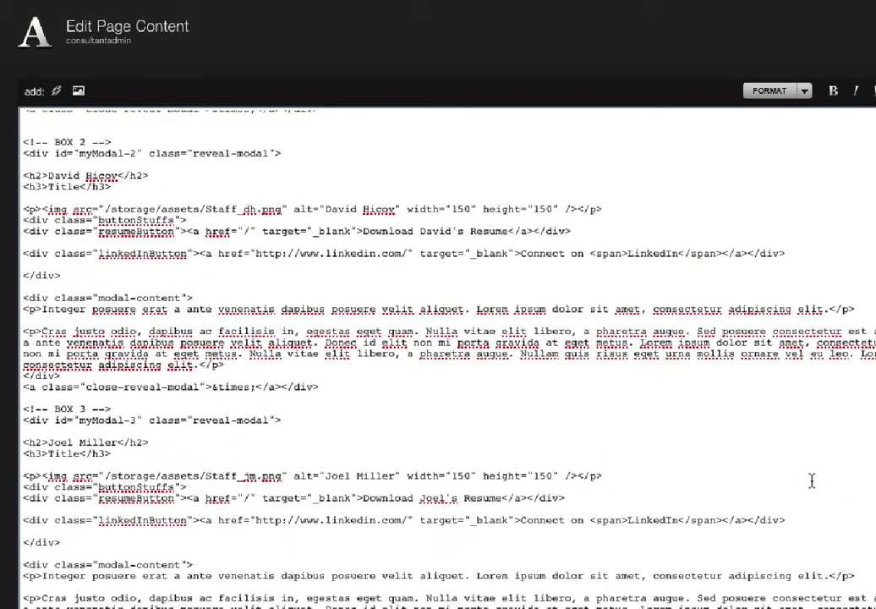
{"action": "scroll", "coordinate": [810, 480], "scroll_direction": "up", "scroll_amount": 10}
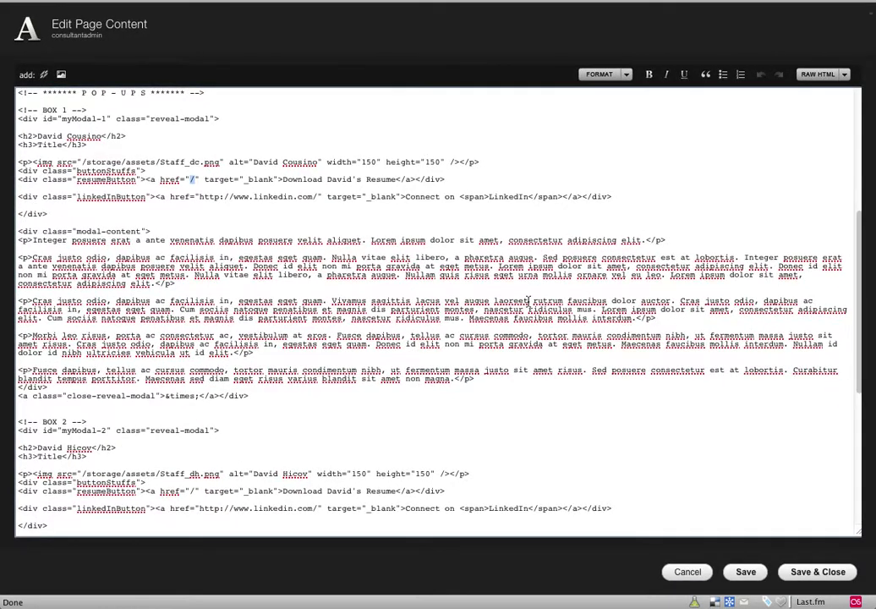
{"action": "scroll", "coordinate": [678, 378], "scroll_direction": "up", "scroll_amount": 5}
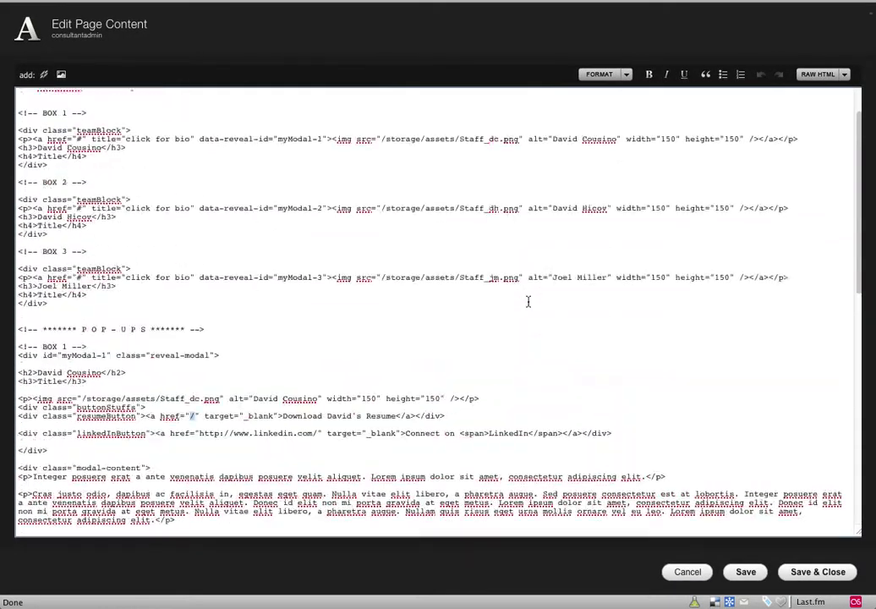
{"action": "scroll", "coordinate": [515, 330], "scroll_direction": "down", "scroll_amount": 5}
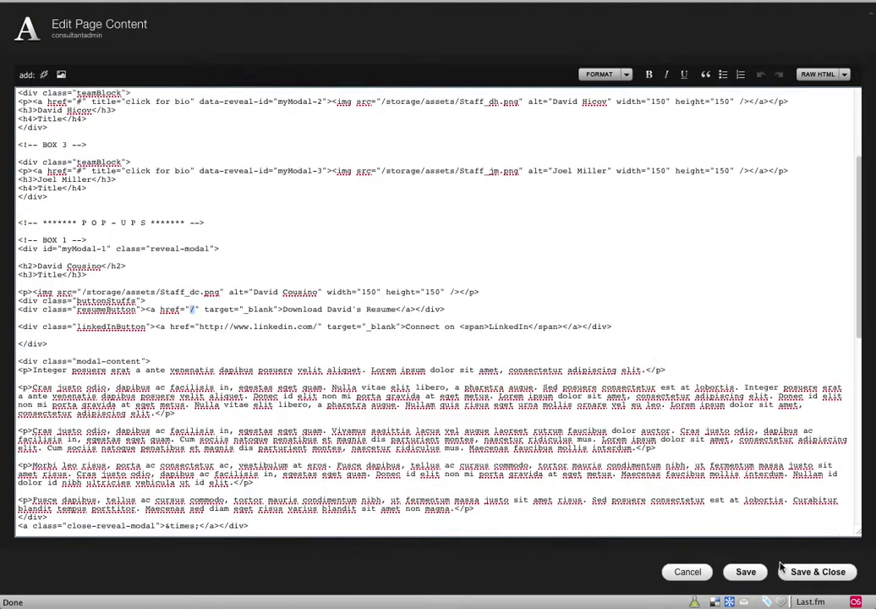
{"action": "left_click", "coordinate": [685, 572]}
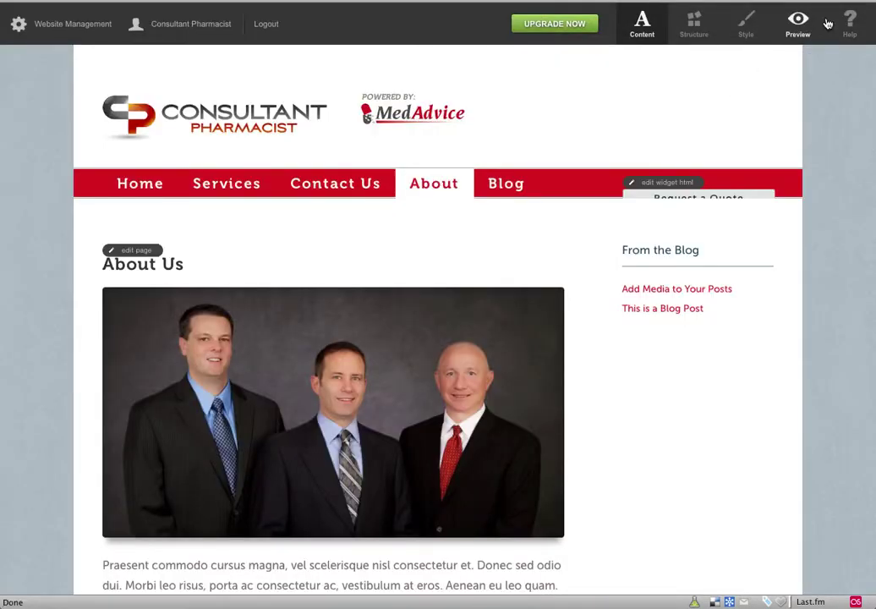
- Preview the About page and view and close the first leadership team member's bio pop-up
{"action": "left_click", "coordinate": [799, 21]}
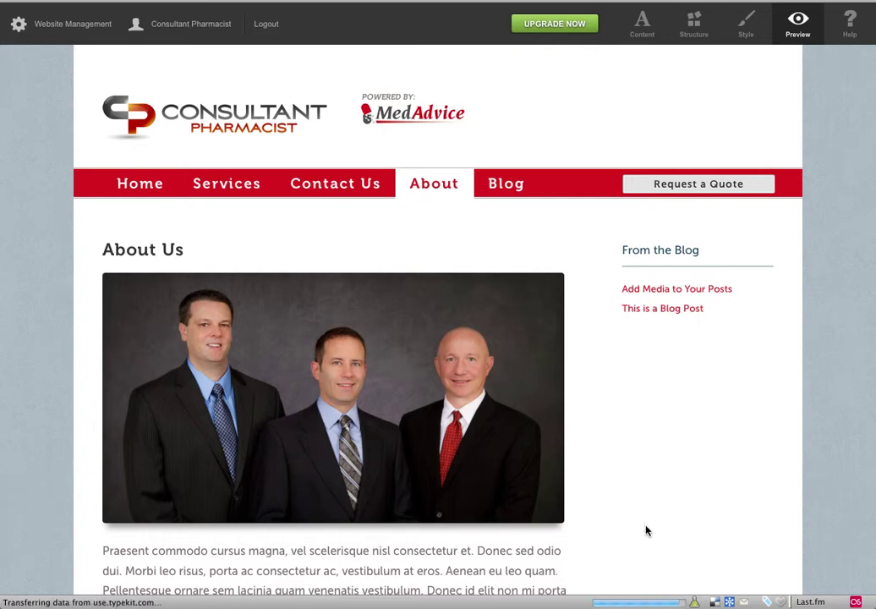
{"action": "scroll", "coordinate": [625, 505], "scroll_direction": "down", "scroll_amount": 5}
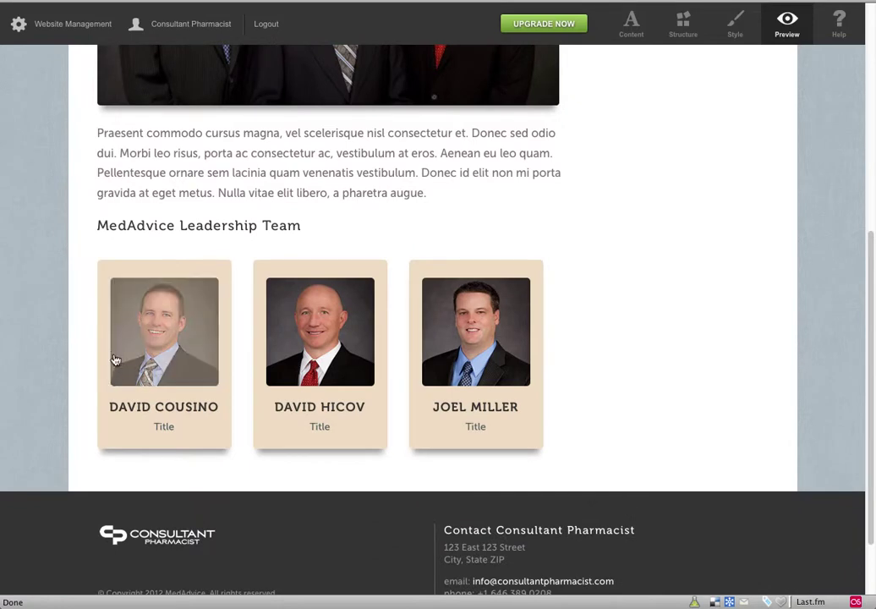
{"action": "left_click", "coordinate": [171, 361]}
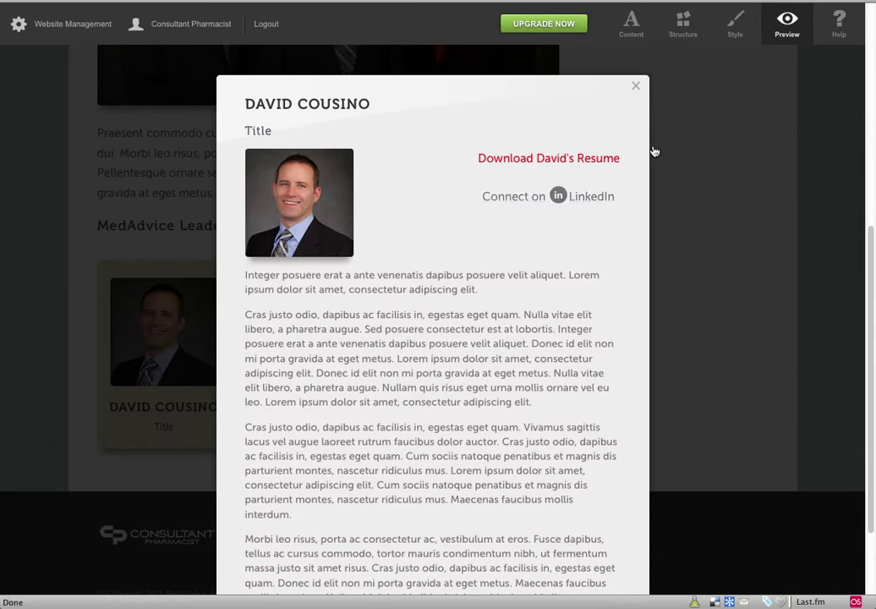
{"action": "left_click", "coordinate": [636, 88]}
{"action": "scroll", "coordinate": [722, 329], "scroll_direction": "up", "scroll_amount": 5}
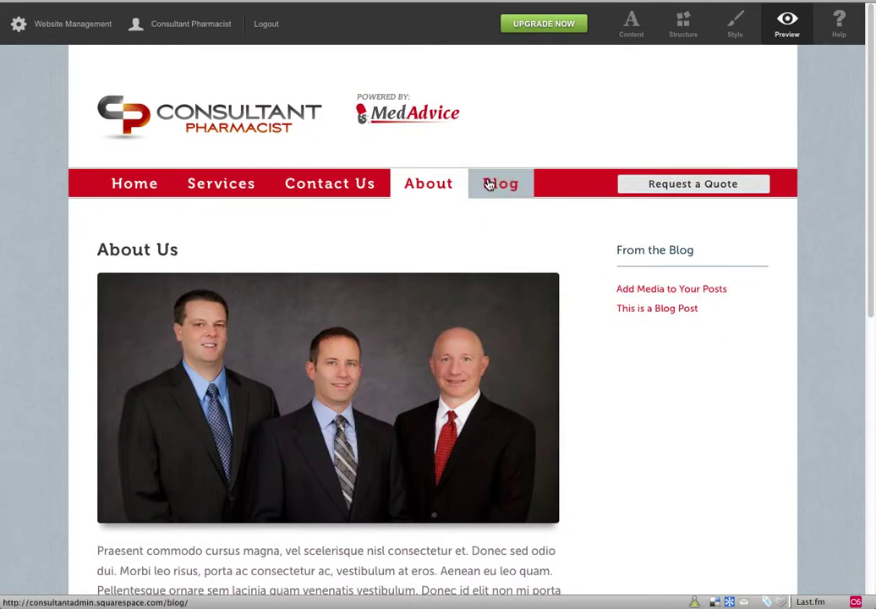
- Go to the Blog page and show its post editing controls in content mode
{"action": "left_click", "coordinate": [489, 184]}
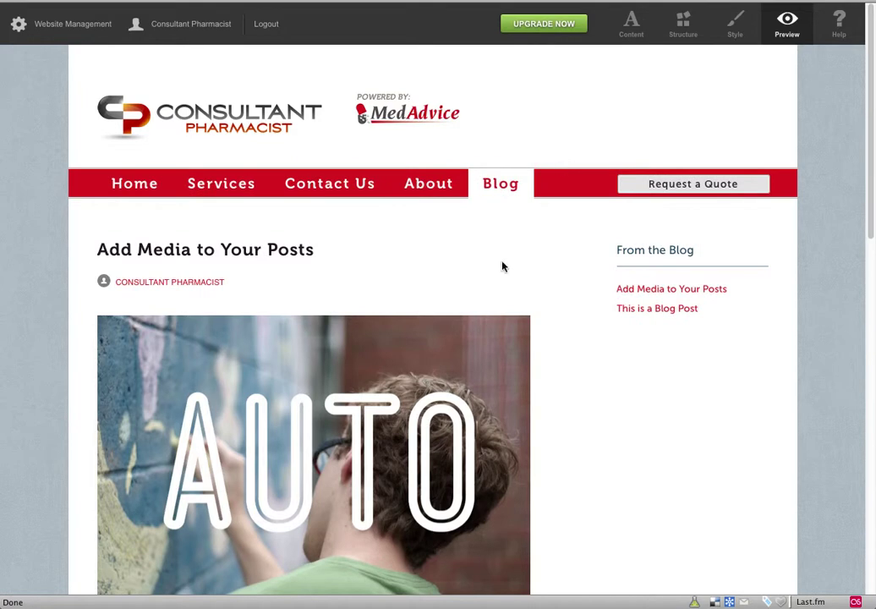
{"action": "left_click", "coordinate": [631, 25]}
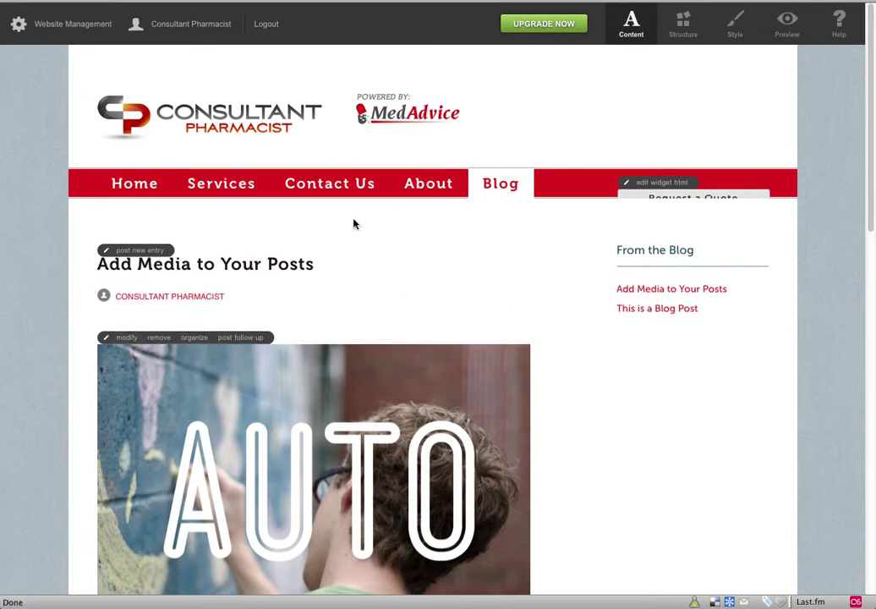
{"action": "mouse_move", "coordinate": [207, 194]}
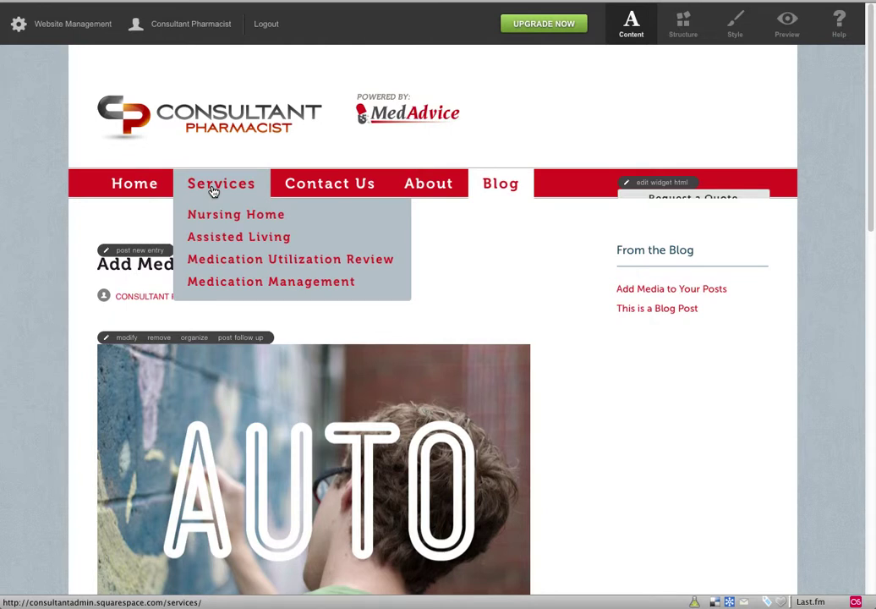
- Go to the Request a Quote page and add a new Phone field to its form
{"action": "mouse_move", "coordinate": [319, 190]}
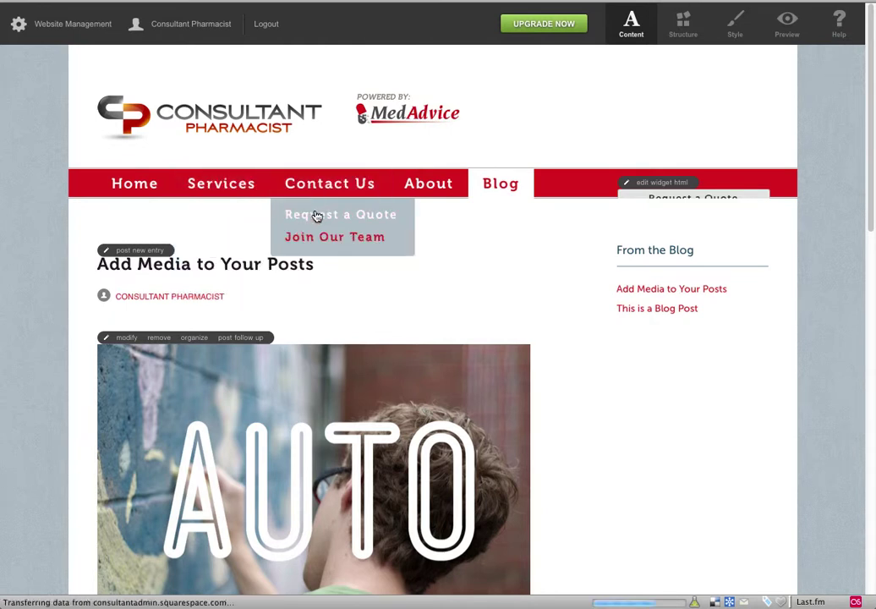
{"action": "left_click", "coordinate": [330, 223]}
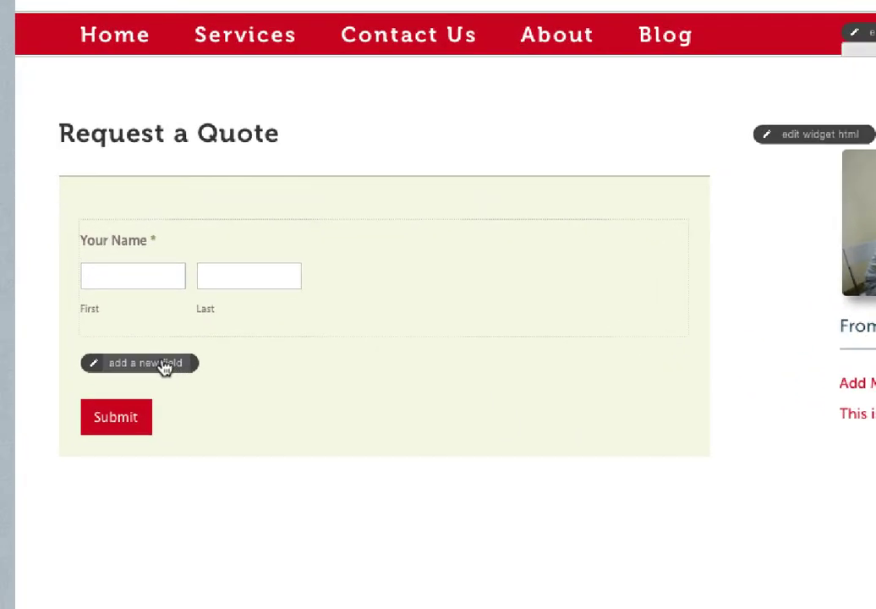
{"action": "left_click", "coordinate": [167, 402]}
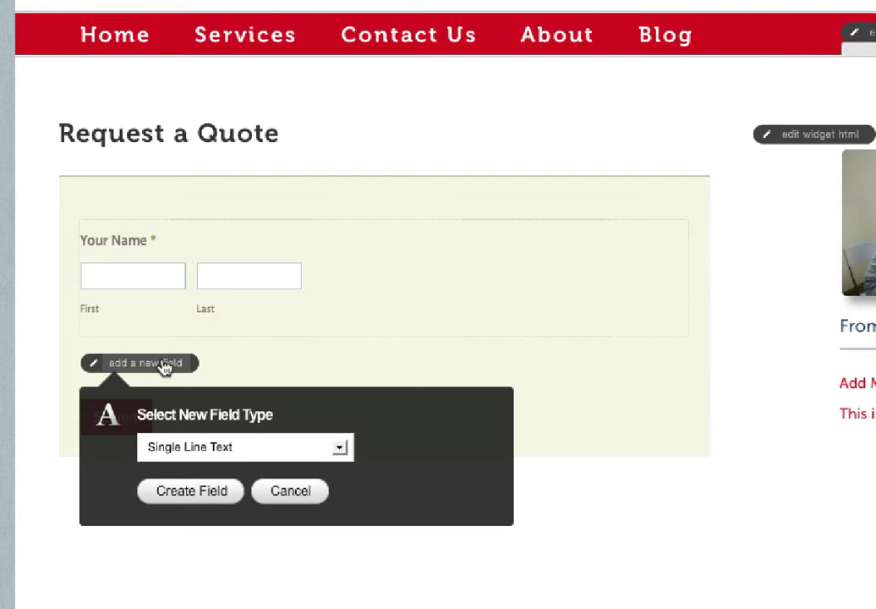
{"action": "left_click", "coordinate": [174, 453]}
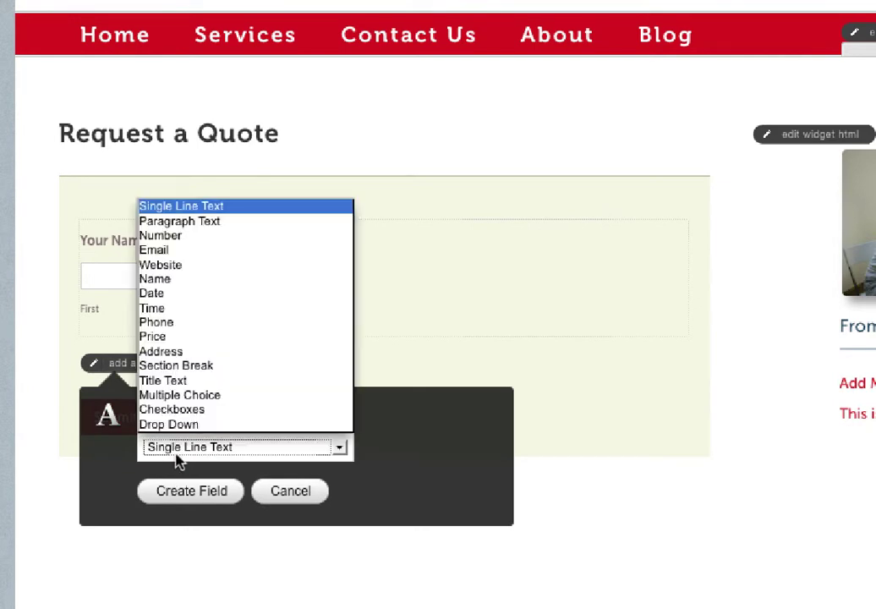
{"action": "left_click", "coordinate": [206, 321]}
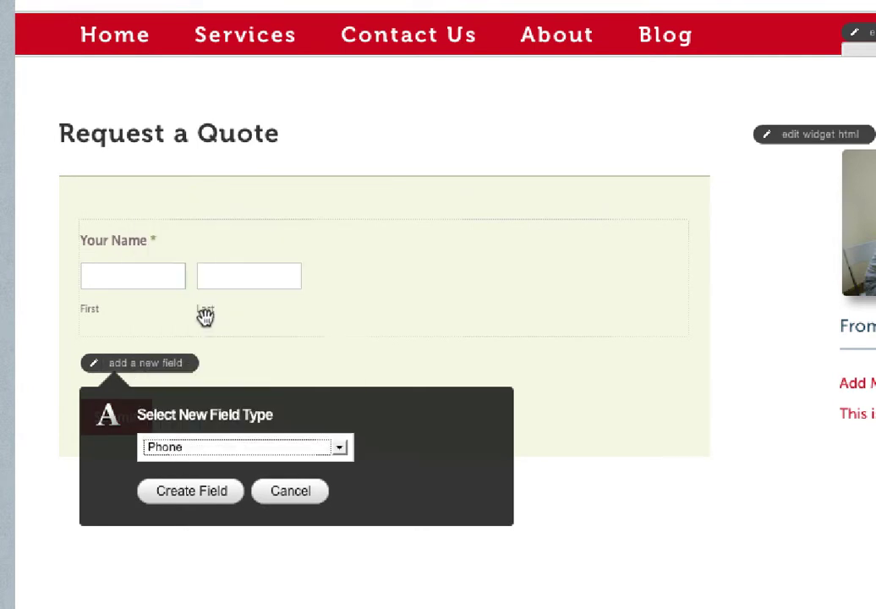
{"action": "left_click", "coordinate": [189, 494]}
- Title the new form field "Phone Number"
{"action": "double_click", "coordinate": [182, 534]}
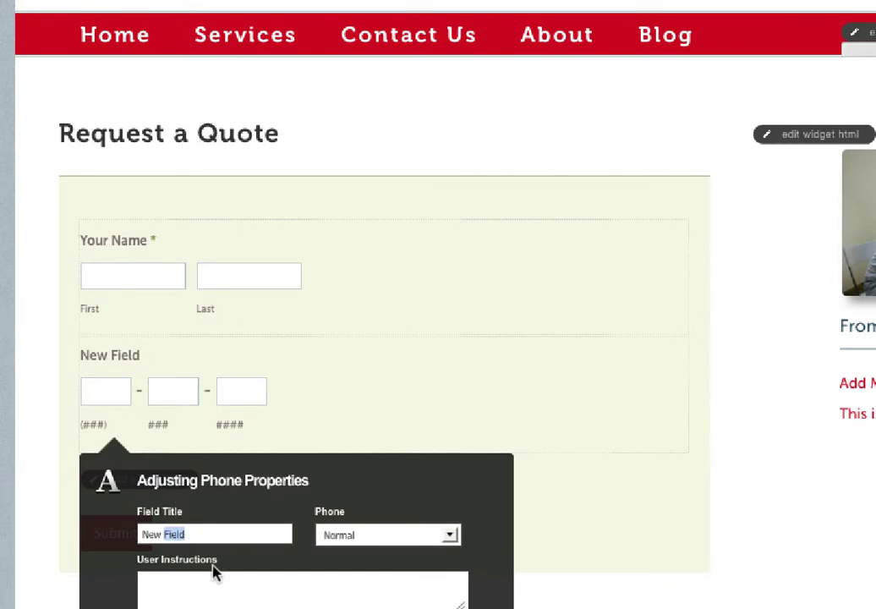
{"action": "double_click", "coordinate": [151, 533]}
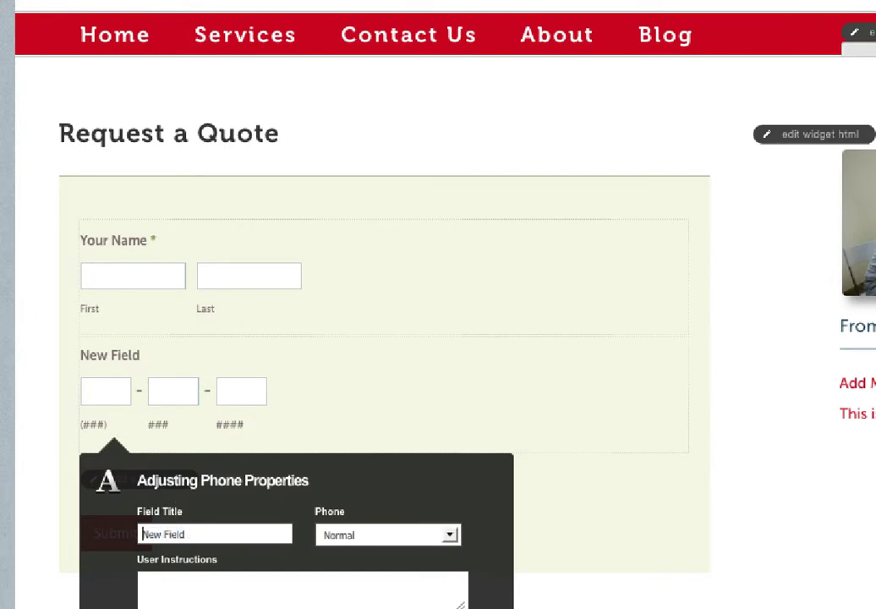
{"action": "key", "text": "shift+End"}
{"action": "type", "text": "Phone "}
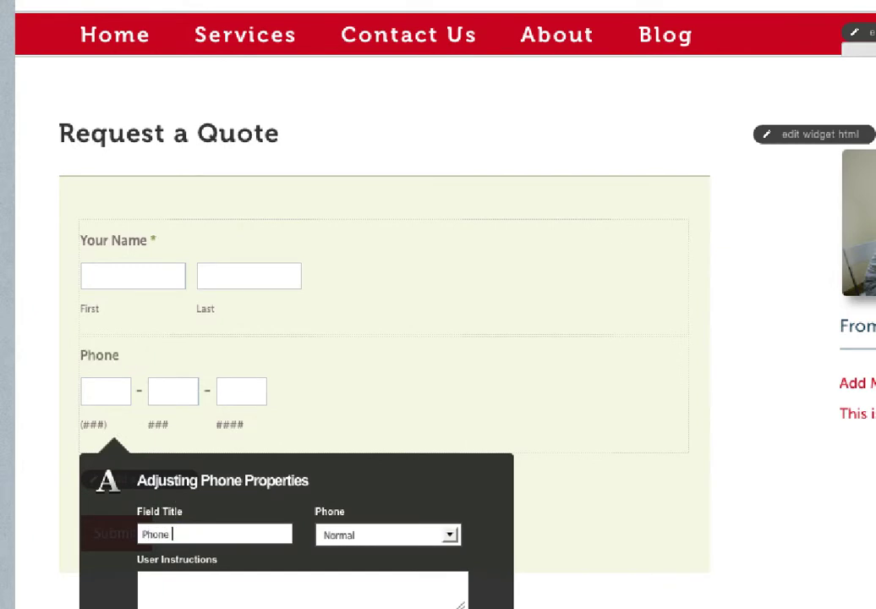
{"action": "type", "text": "Number"}
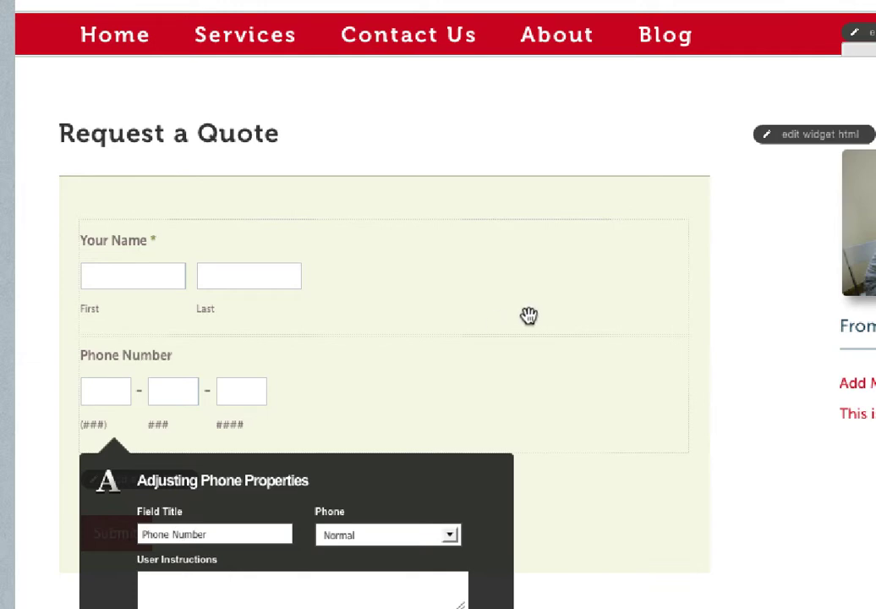
- Make the Phone Number field required, keep the Normal phone format, and save the field's properties
{"action": "scroll", "coordinate": [527, 315], "scroll_direction": "down", "scroll_amount": 3}
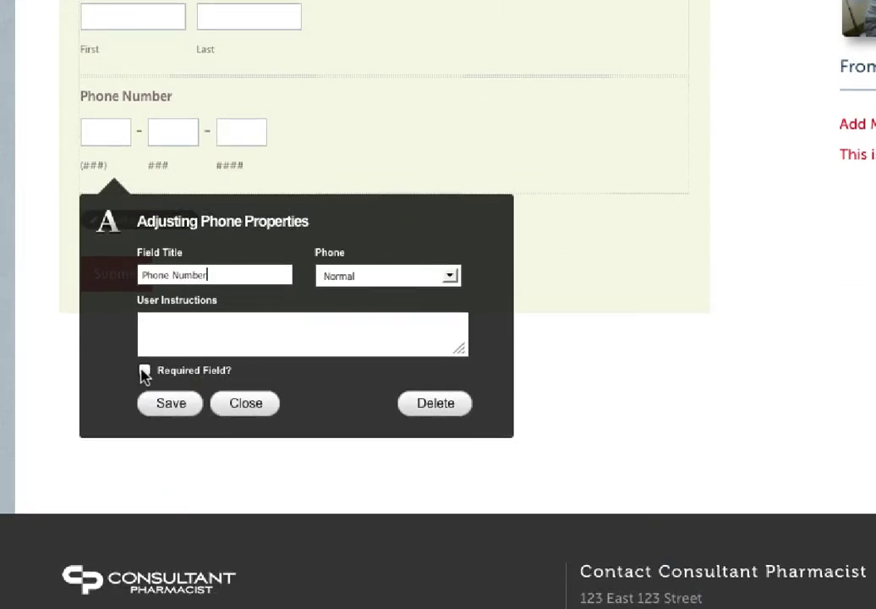
{"action": "left_click", "coordinate": [145, 370]}
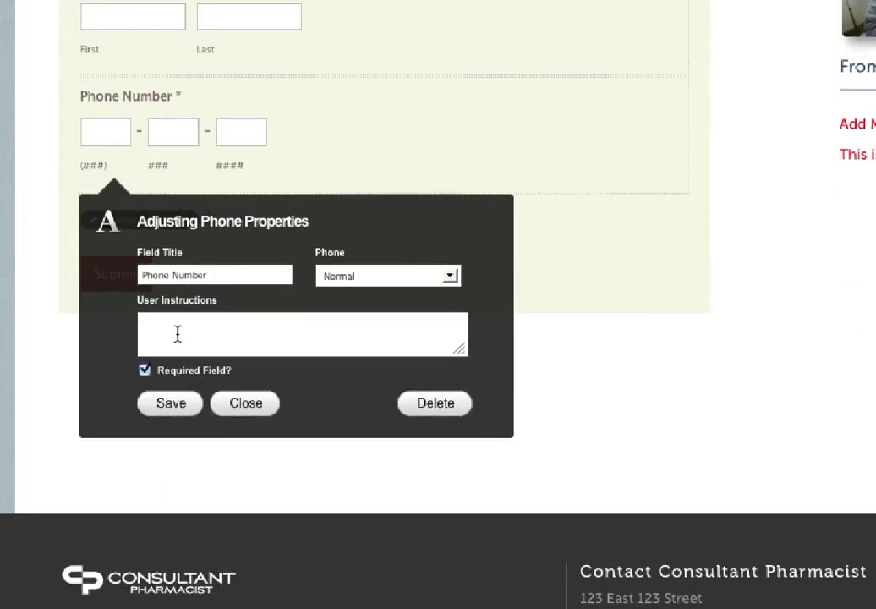
{"action": "left_click", "coordinate": [396, 278]}
{"action": "left_click", "coordinate": [405, 294]}
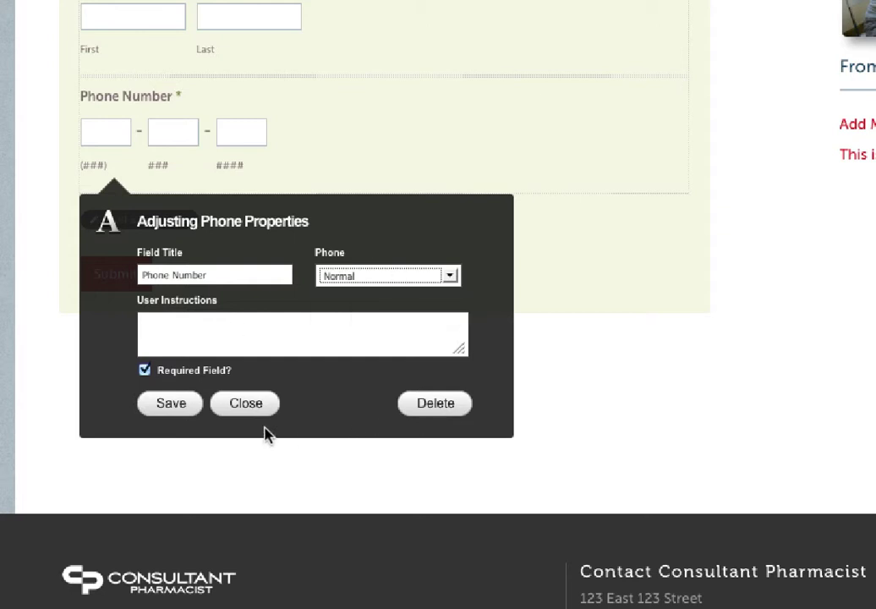
{"action": "left_click", "coordinate": [186, 411]}
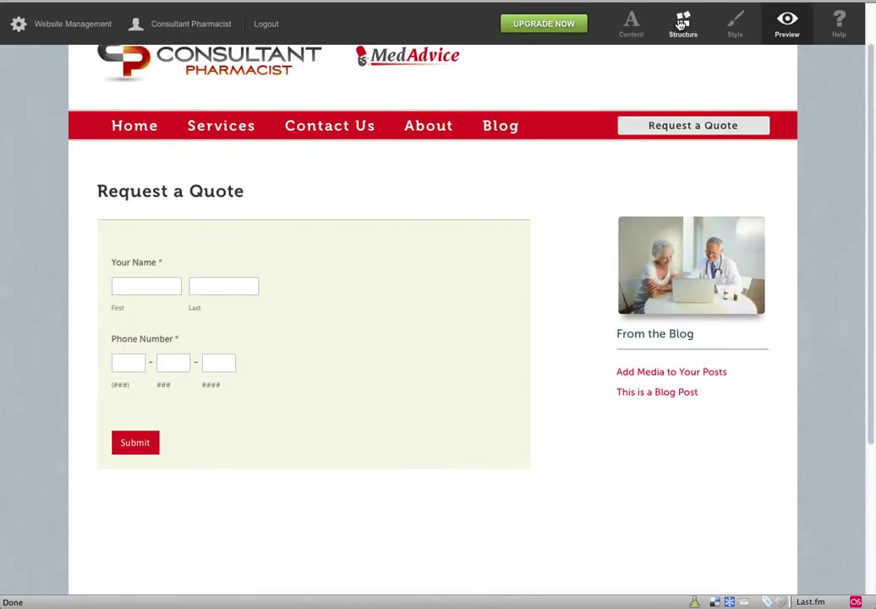
{"action": "left_click", "coordinate": [682, 23]}
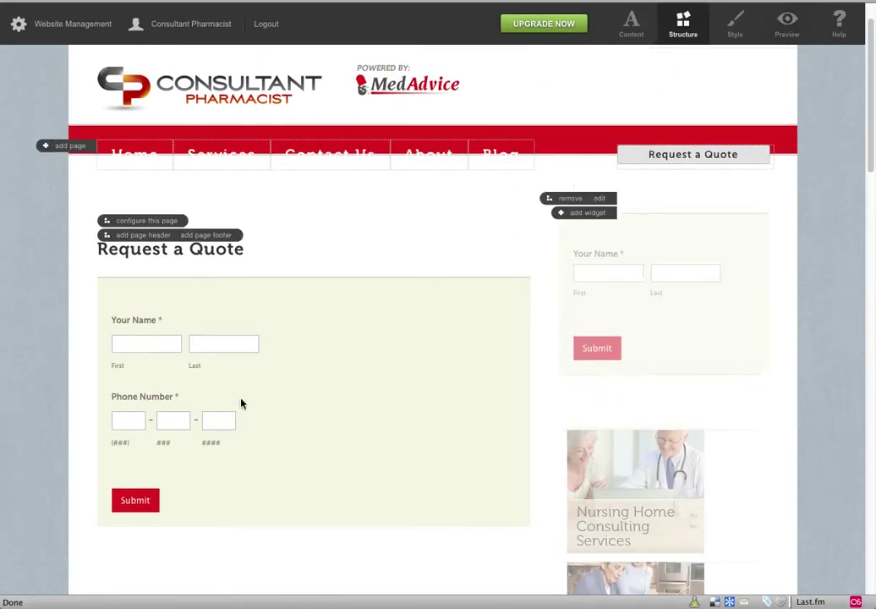
{"action": "left_click", "coordinate": [127, 221]}
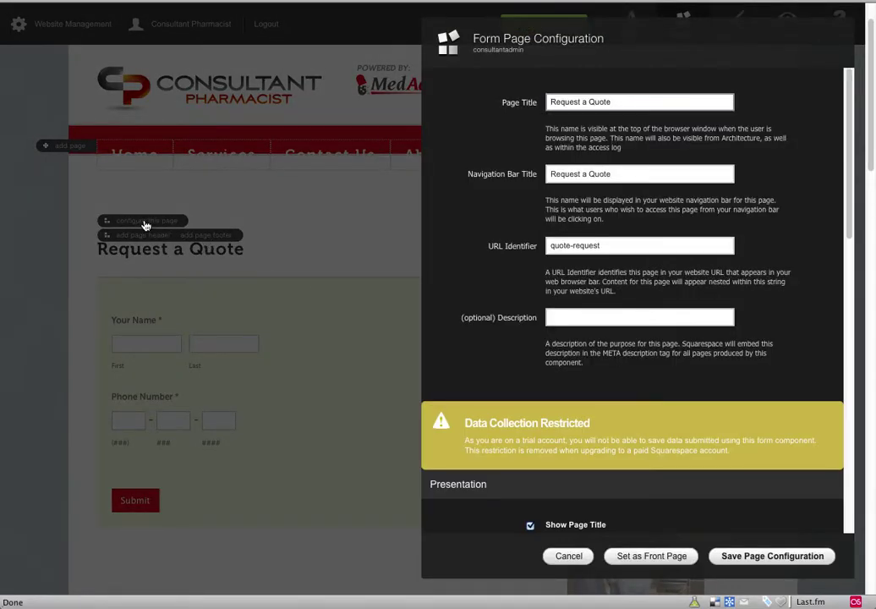
{"action": "left_click", "coordinate": [566, 555]}
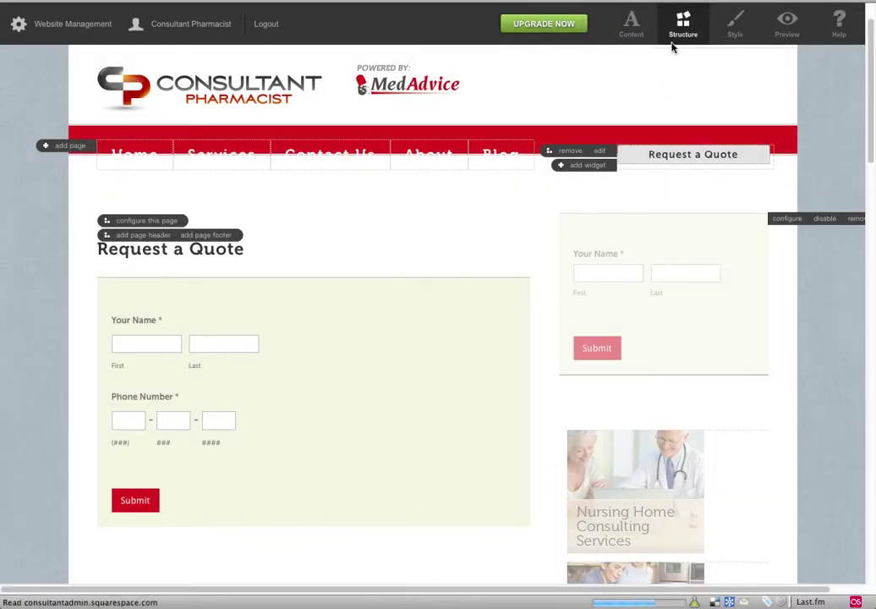
- Open the Request a Quote page's configuration in structure mode and examine the Data Storage and Collect New Entries via Email options
{"action": "left_click", "coordinate": [683, 25]}
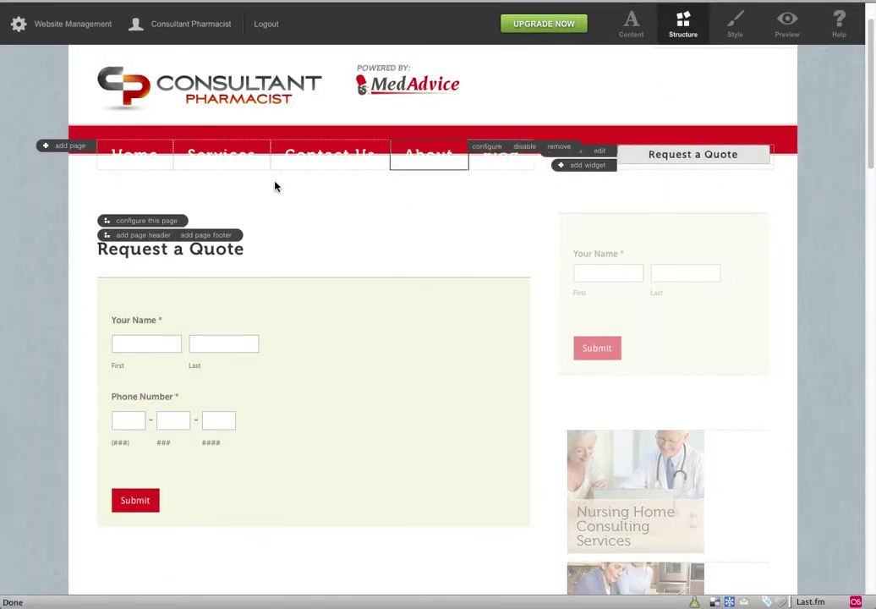
{"action": "left_click", "coordinate": [138, 226]}
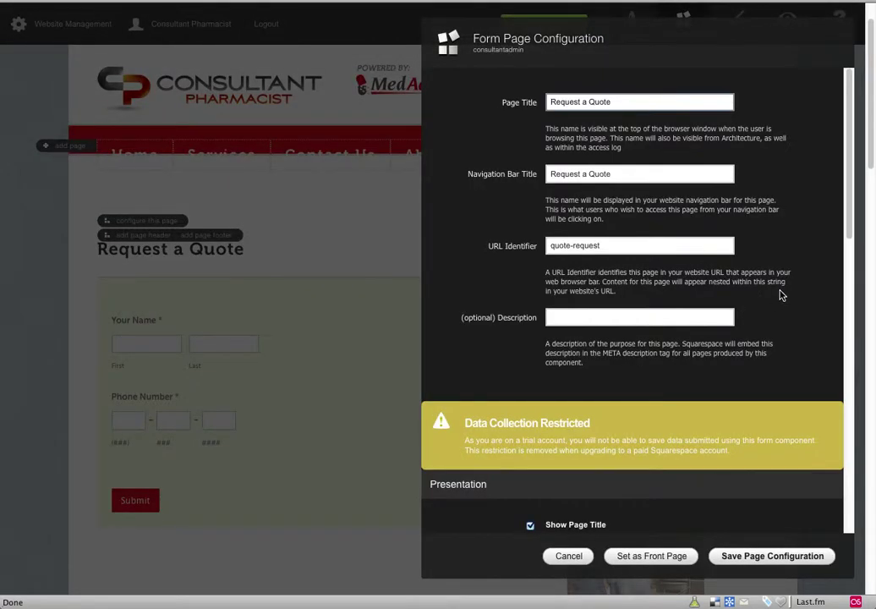
{"action": "scroll", "coordinate": [781, 294], "scroll_direction": "down", "scroll_amount": 5}
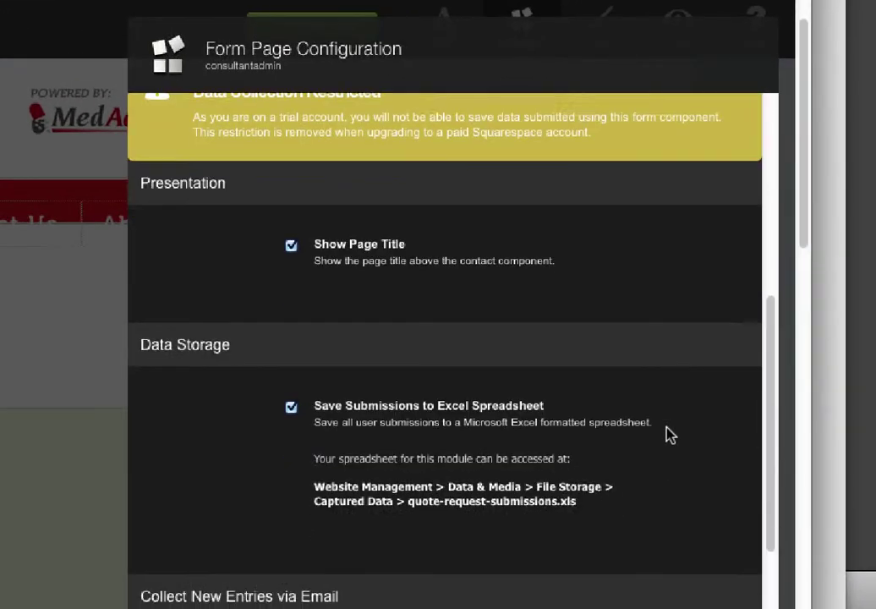
{"action": "scroll", "coordinate": [670, 435], "scroll_direction": "down", "scroll_amount": 3}
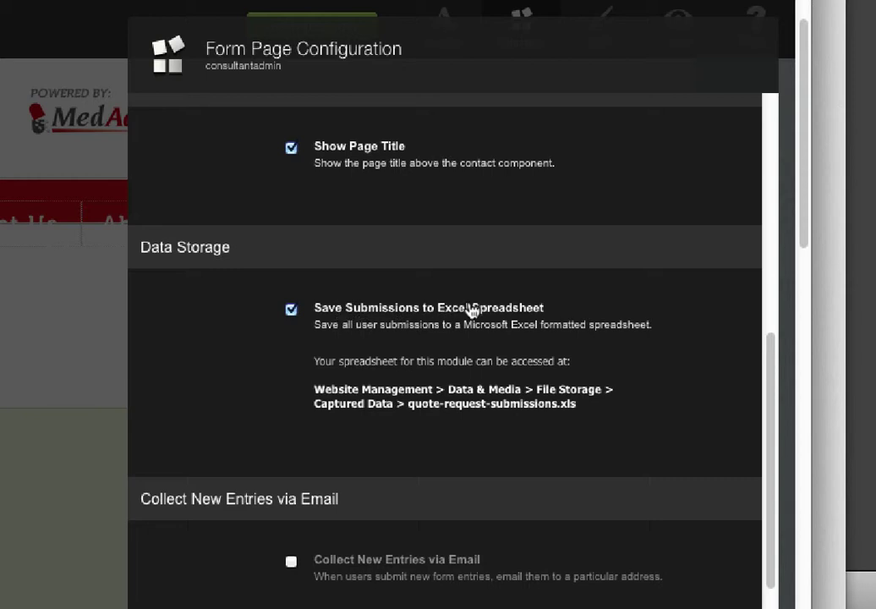
{"action": "scroll", "coordinate": [372, 382], "scroll_direction": "up", "scroll_amount": 1}
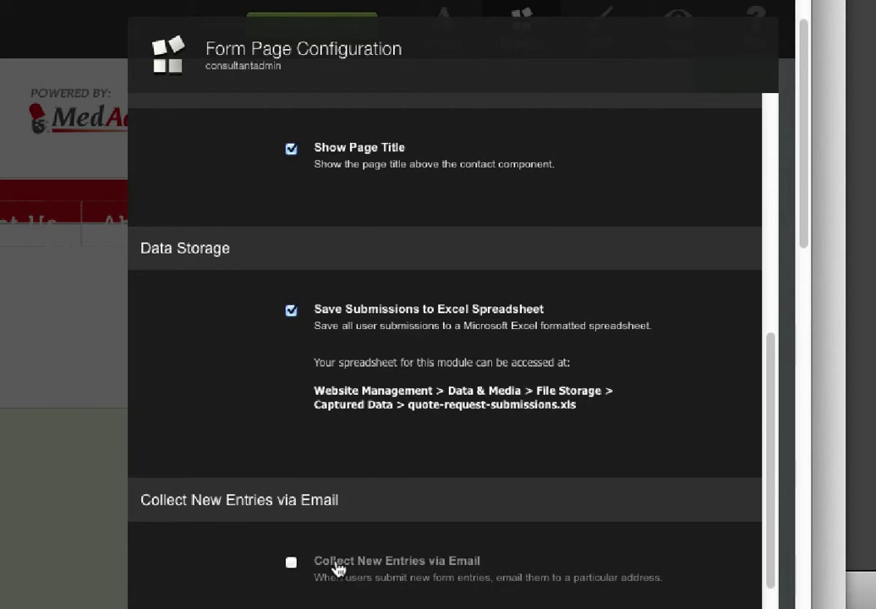
{"action": "scroll", "coordinate": [328, 595], "scroll_direction": "down", "scroll_amount": 1}
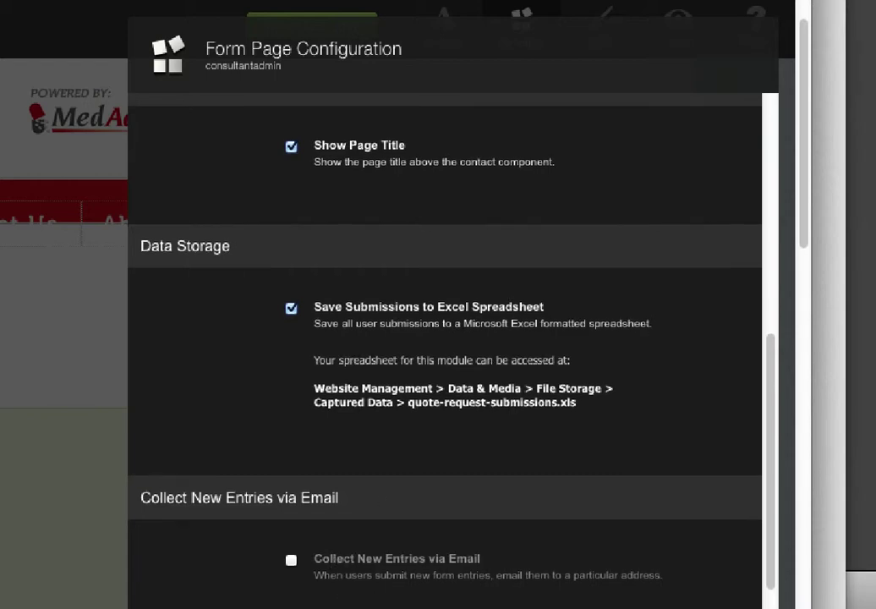
- Examine the Send Confirmation Emails and Confirmation Message options in the Request a Quote form's page configuration
{"action": "scroll", "coordinate": [434, 524], "scroll_direction": "down", "scroll_amount": 2}
{"action": "scroll", "coordinate": [444, 339], "scroll_direction": "down", "scroll_amount": 7}
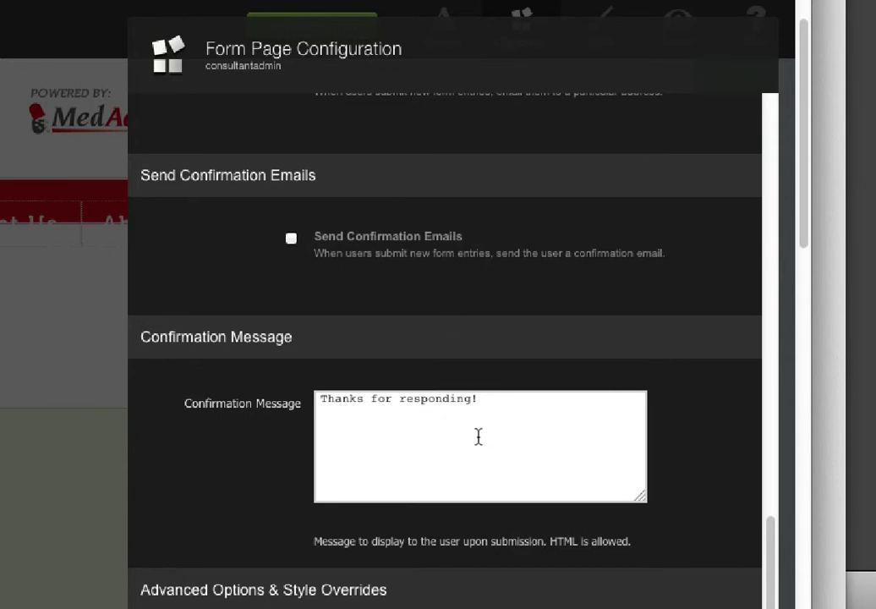
{"action": "scroll", "coordinate": [632, 433], "scroll_direction": "down", "scroll_amount": 1}
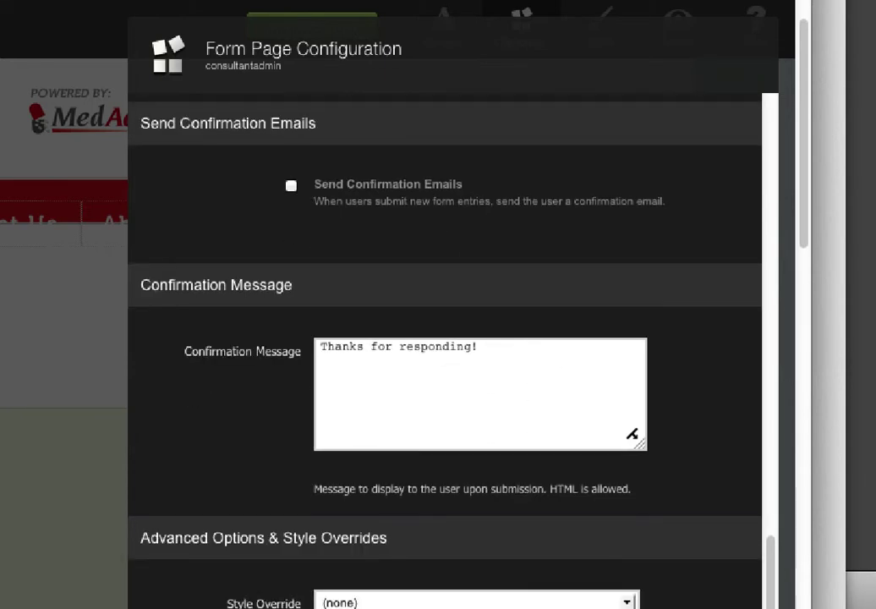
{"action": "scroll", "coordinate": [631, 433], "scroll_direction": "up", "scroll_amount": 1}
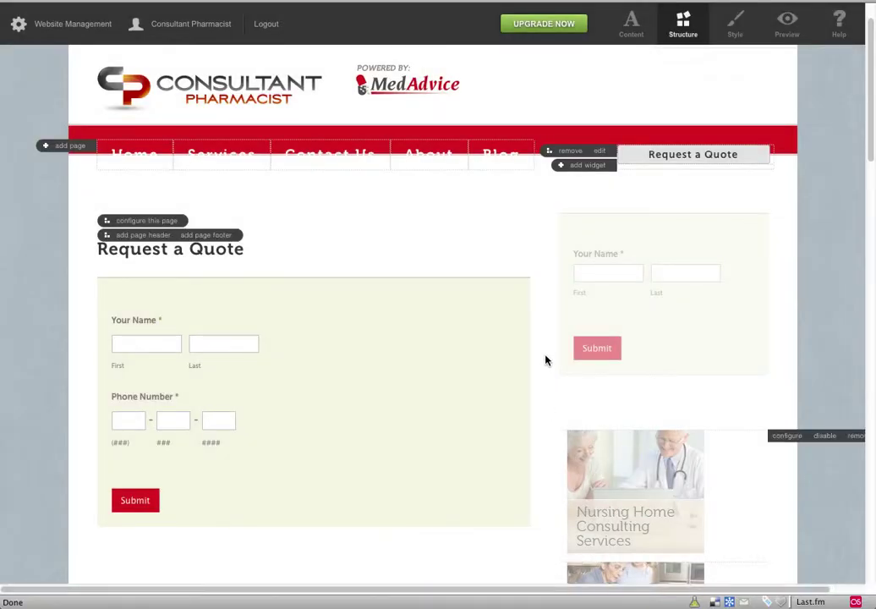
- Open the site's File Storage and view the contents of the captured data folder
{"action": "left_click", "coordinate": [66, 27]}
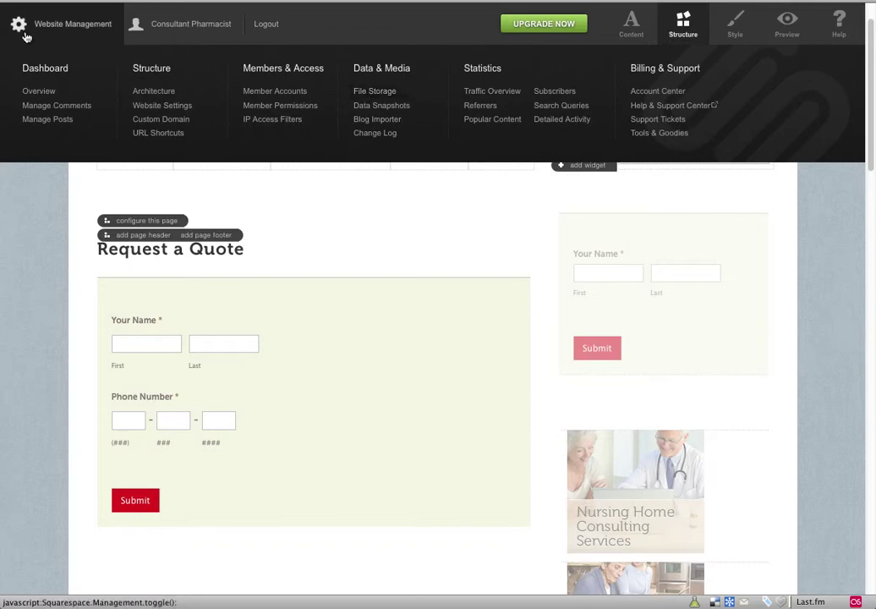
{"action": "left_click", "coordinate": [364, 95]}
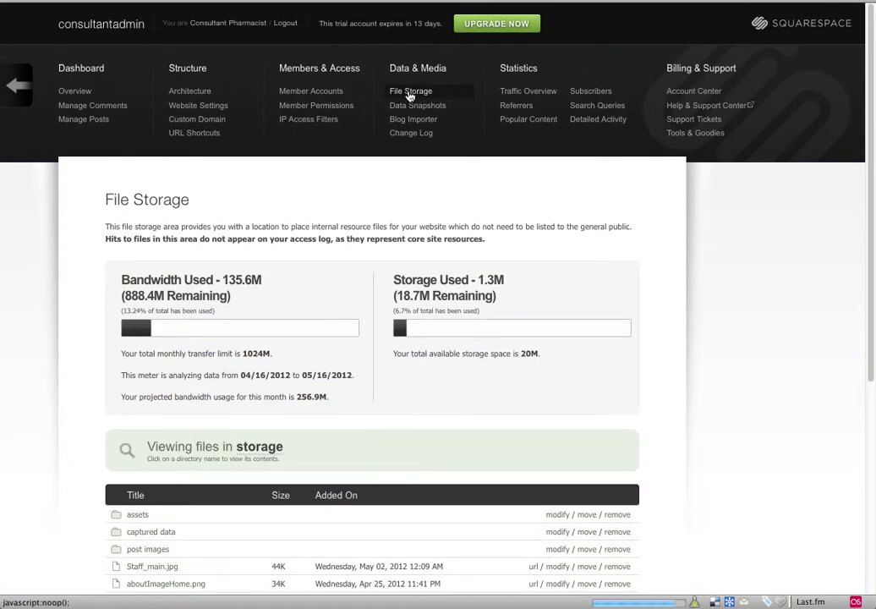
{"action": "scroll", "coordinate": [469, 457], "scroll_direction": "down", "scroll_amount": 5}
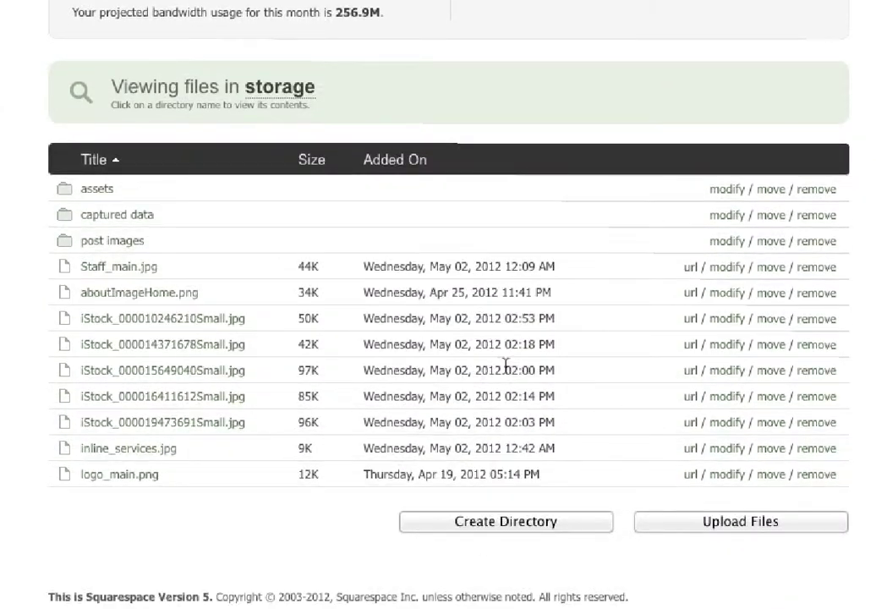
{"action": "left_click", "coordinate": [99, 222]}
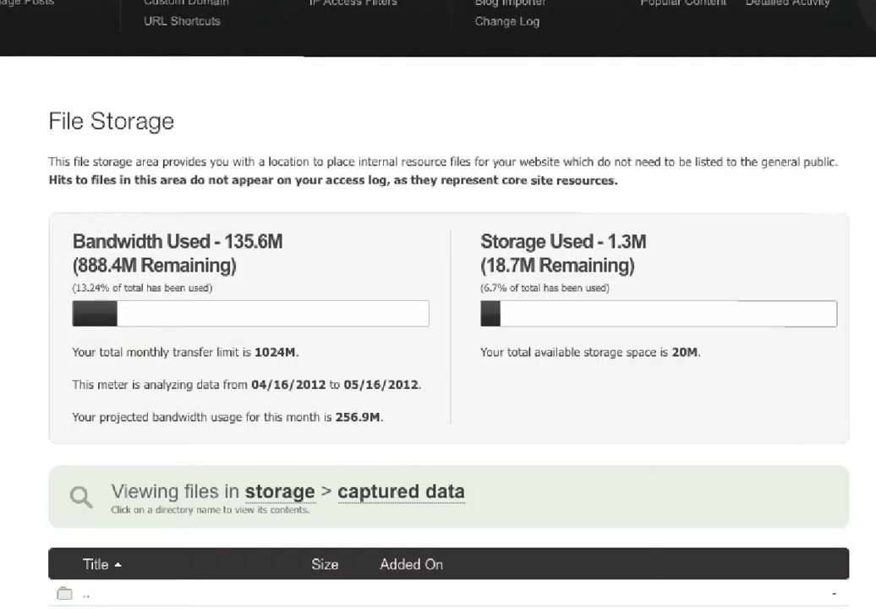
{"action": "scroll", "coordinate": [726, 489], "scroll_direction": "down", "scroll_amount": 3}
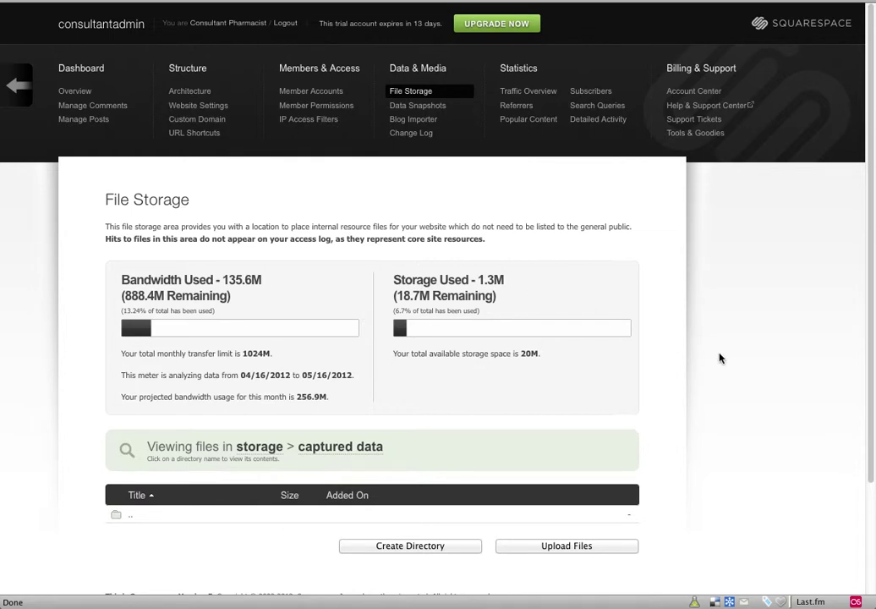
- Return to the Request a Quote page and view it in preview mode
{"action": "key", "text": "super+r"}
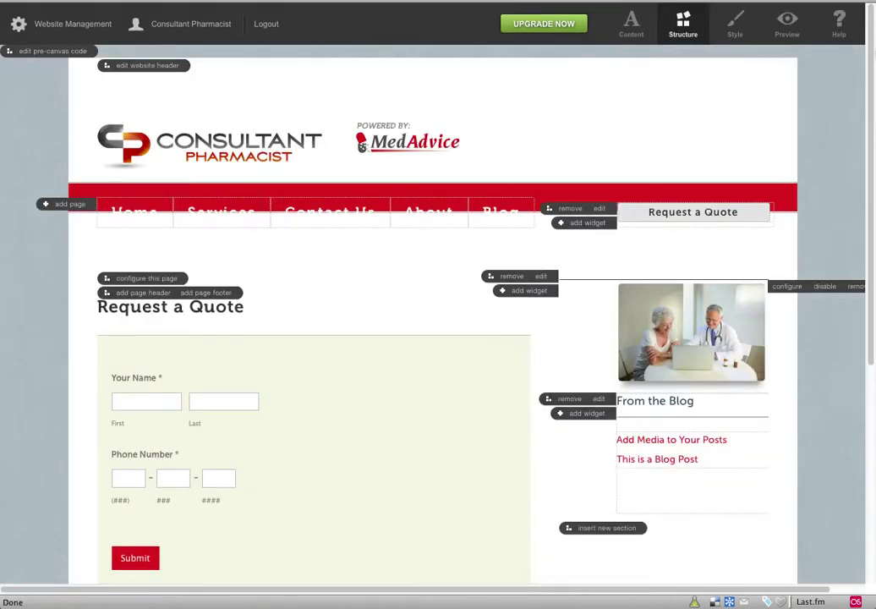
{"action": "left_click", "coordinate": [786, 24]}
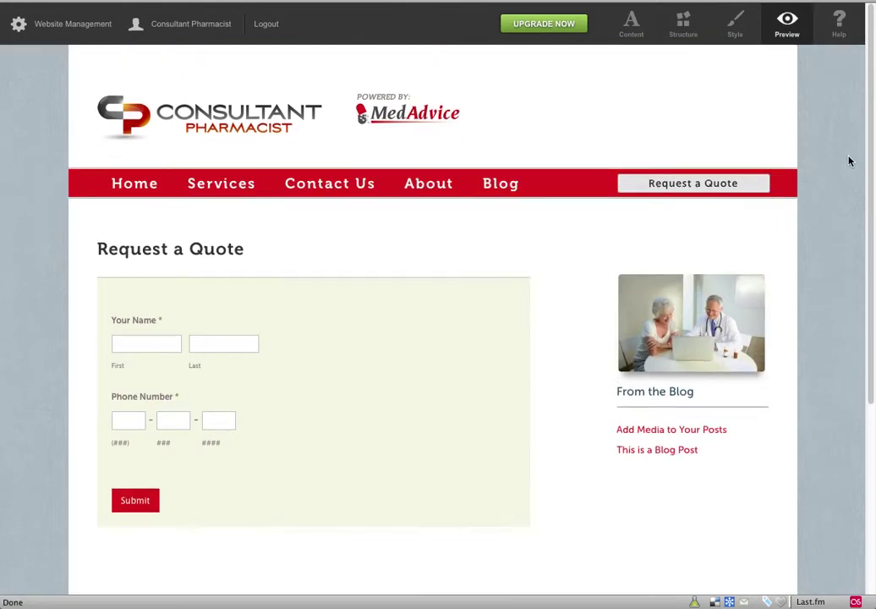